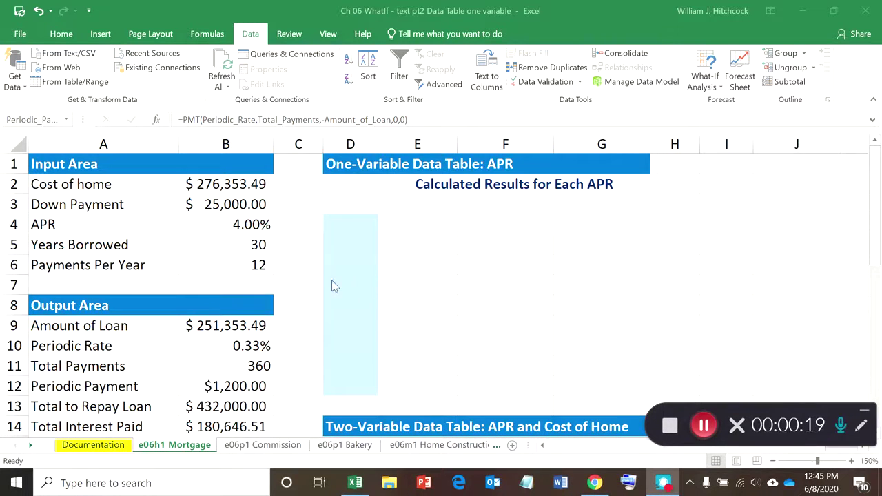
Review the mortgage inputs and formulas down column B, starting from Cost of home
left_click(202, 183)
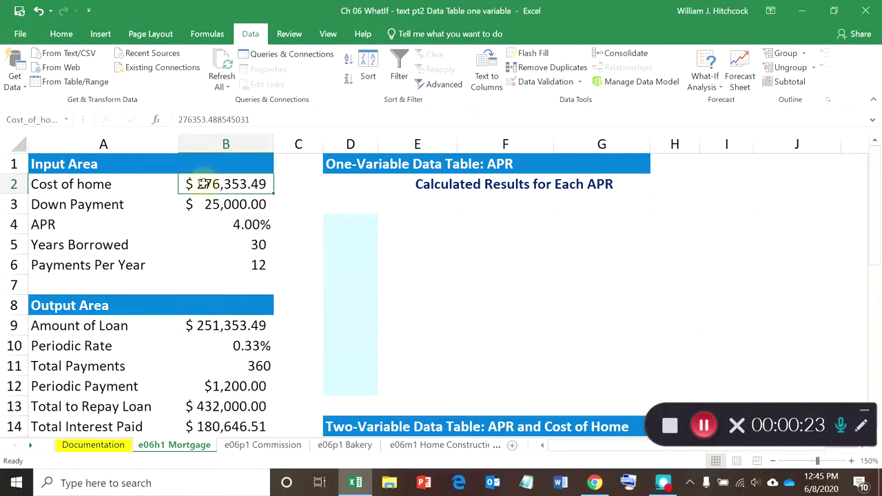
key("Down")
key("Down")
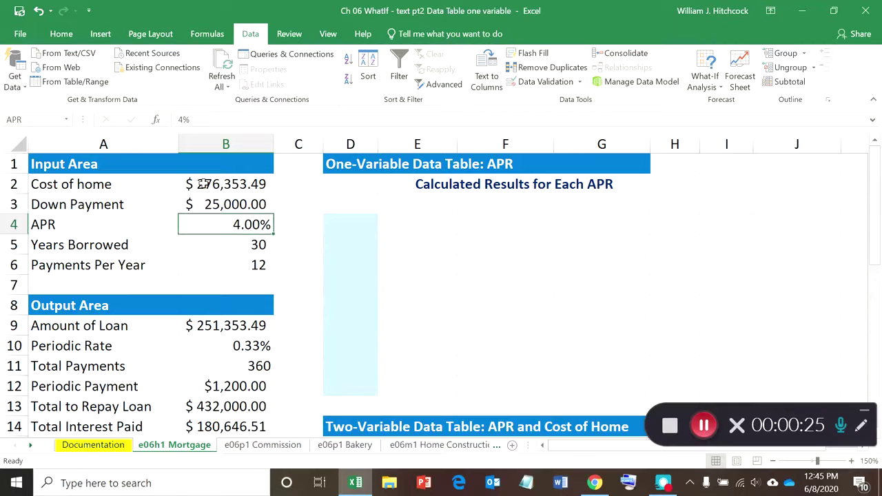
key("Down")
key("Down")
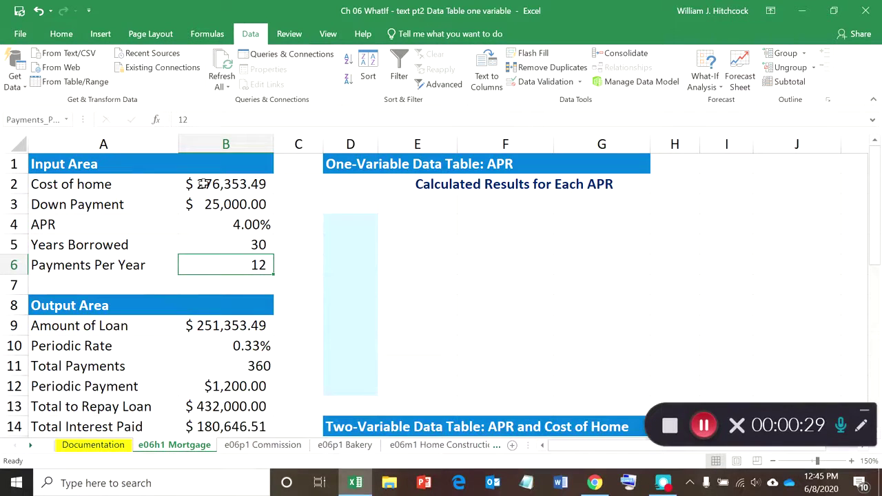
key("Down")
key("Down")
key("Down")
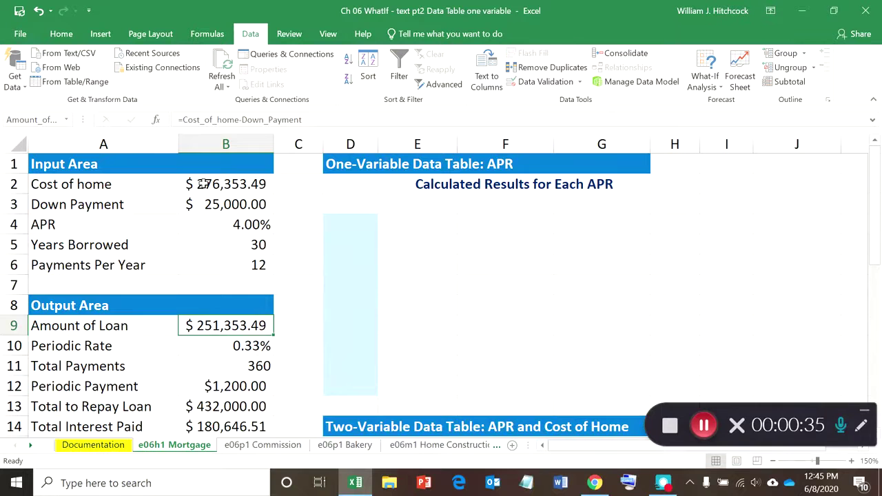
key("Down")
key("Down")
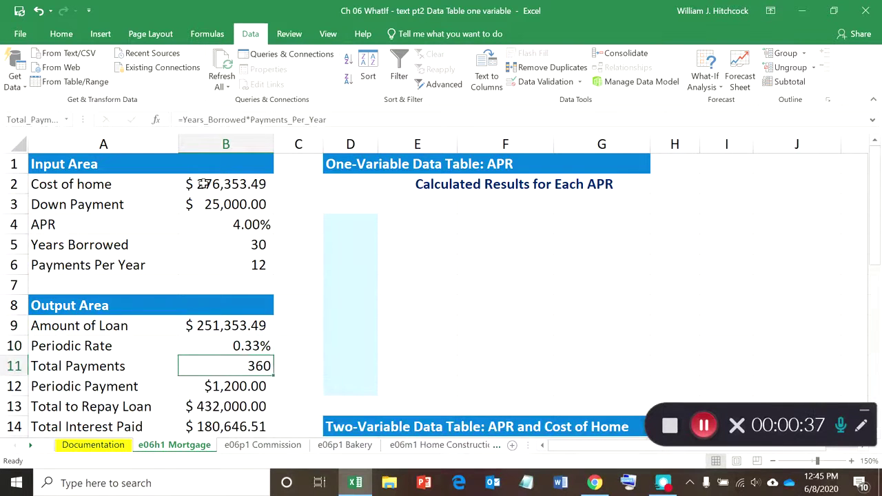
key("Down")
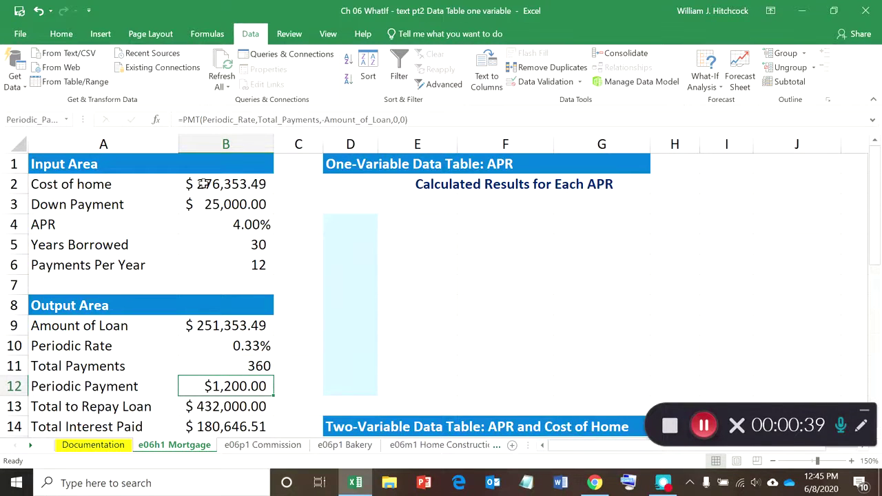
key("Down")
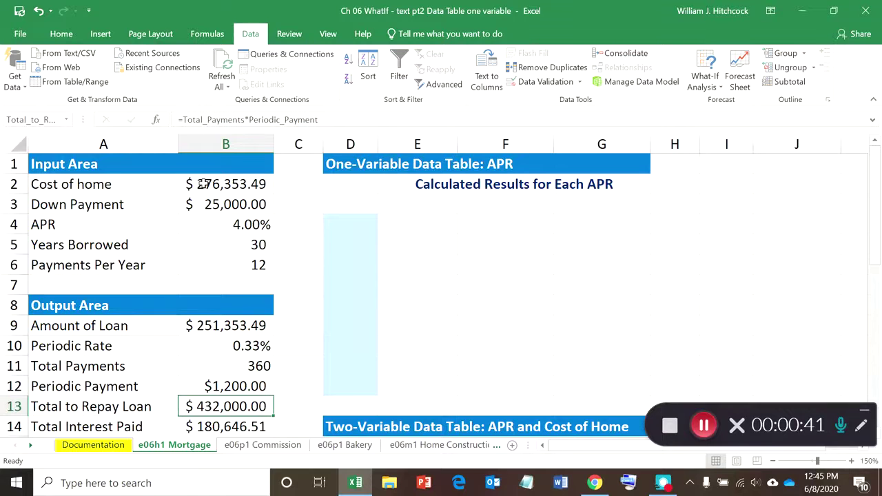
key("Down")
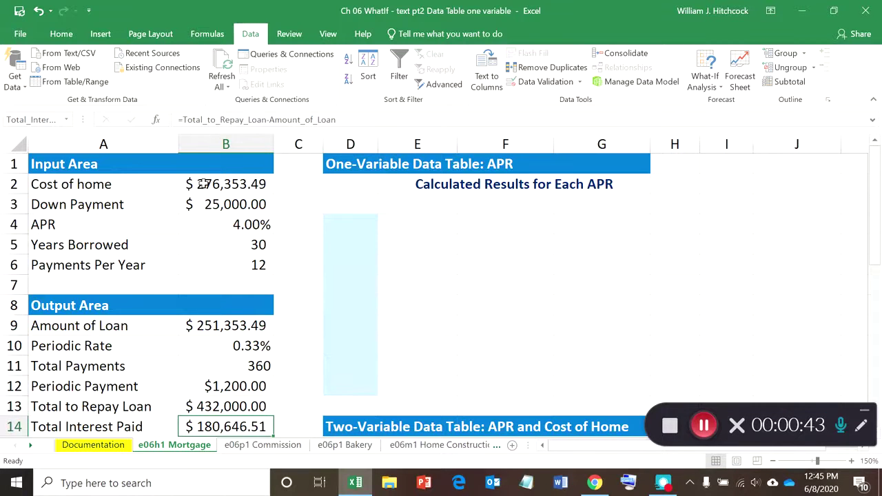
key("Up")
key("Up")
key("Up")
key("Up")
key("Up")
key("Up")
key("Up")
key("Up")
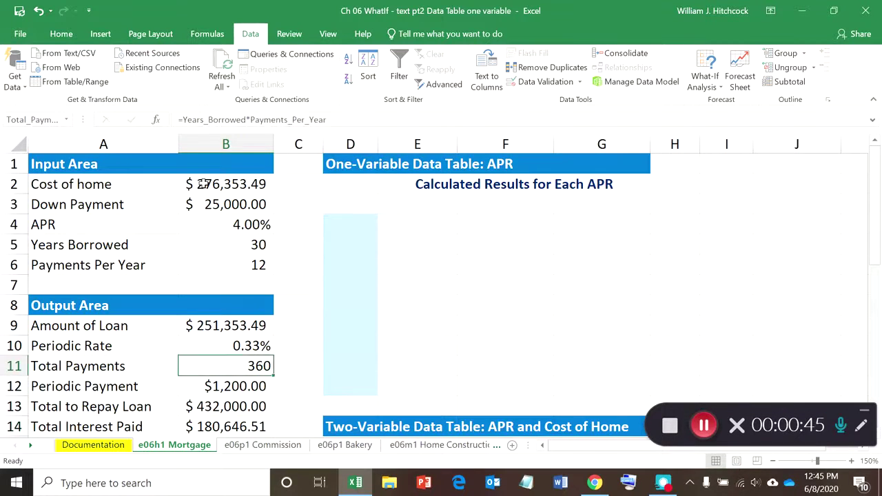
key("Up")
key("Up")
key("Up")
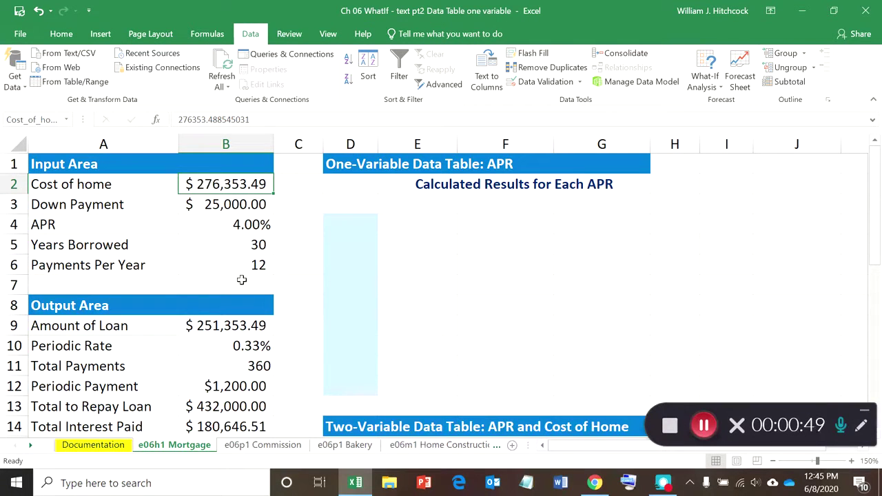
Enter 200,000 as the cost of home and check the $175,000.00 loan and $835.48 payment
type("200")
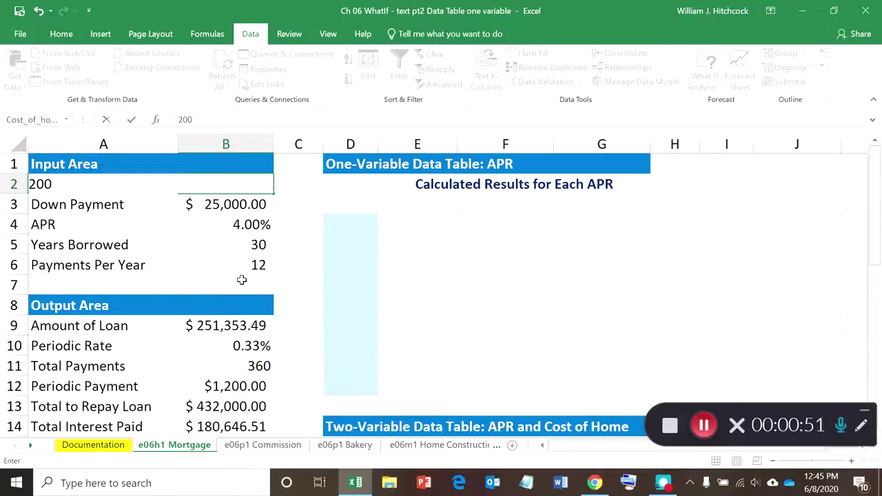
type(",000")
key("Return")
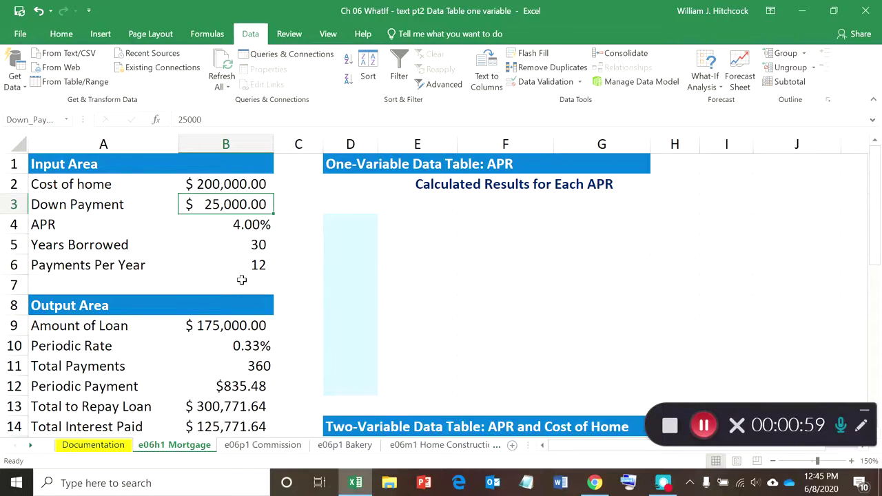
key("Down")
key("Down")
key("Down")
key("Down")
key("Down")
key("Down")
key("Down")
key("Down")
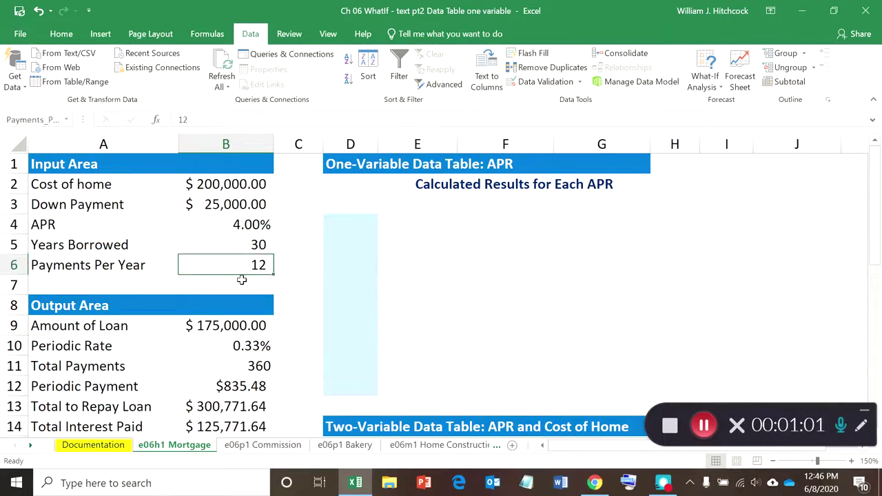
key("Down")
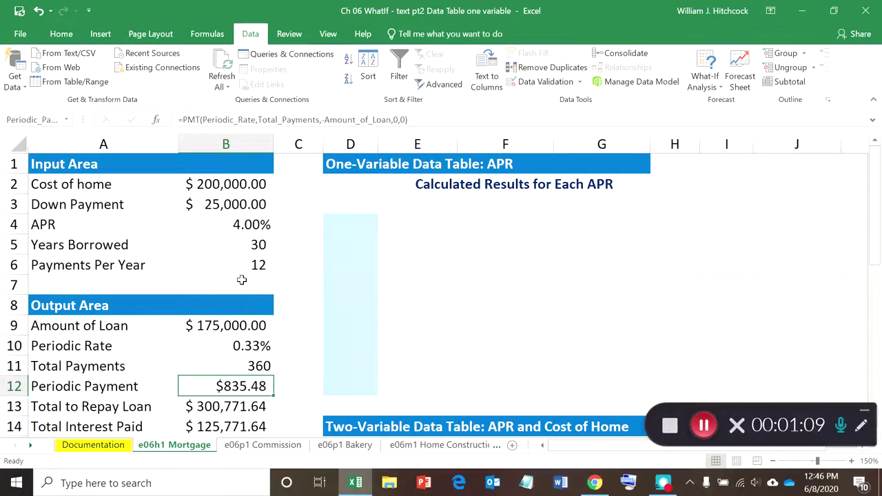
key("Down")
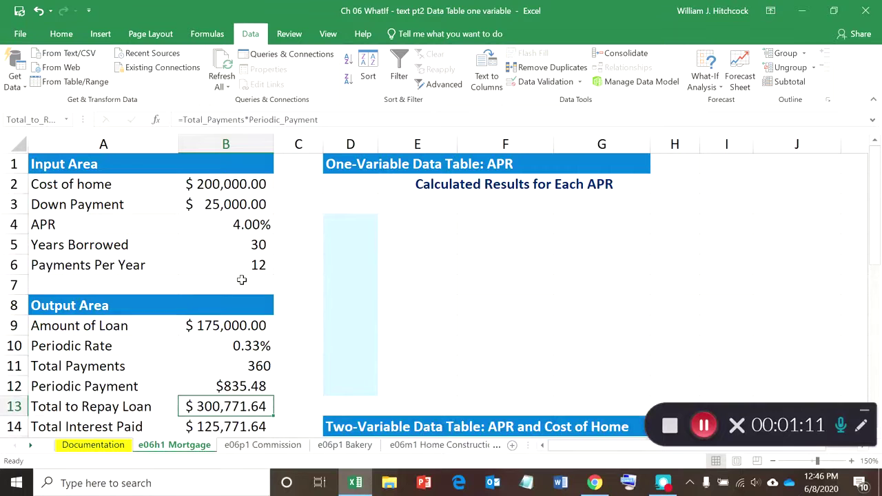
key("Down")
key("Up")
key("Up")
key("Up")
key("Up")
key("Up")
key("Up")
key("Up")
key("Up")
key("Up")
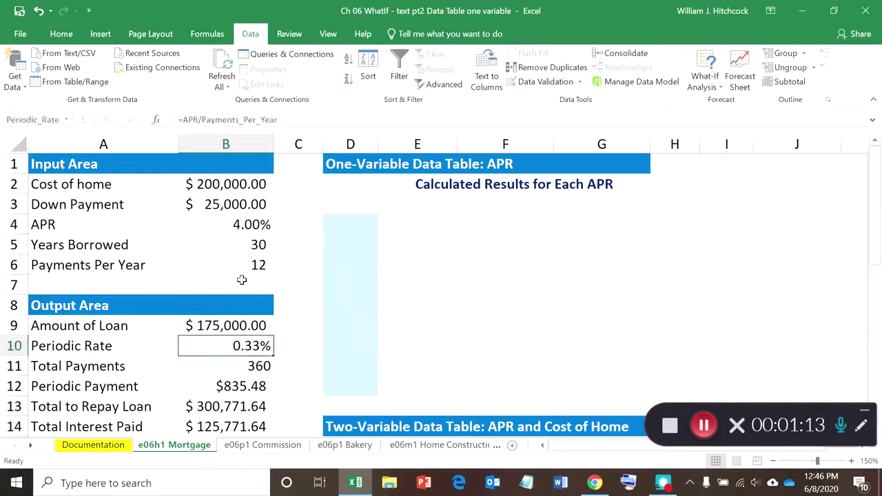
key("Up")
key("Up")
key("Up")
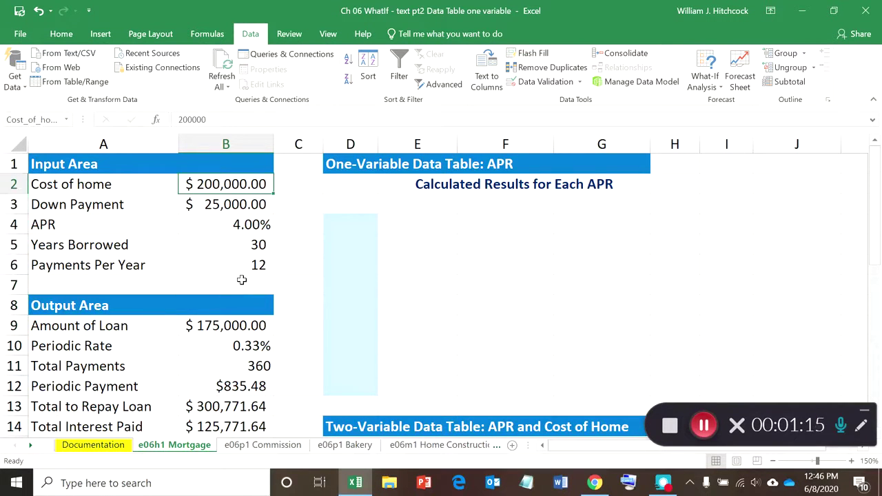
Enter =Cost_of_home in D3 so the data table's top cell shows 200000
left_click(358, 208)
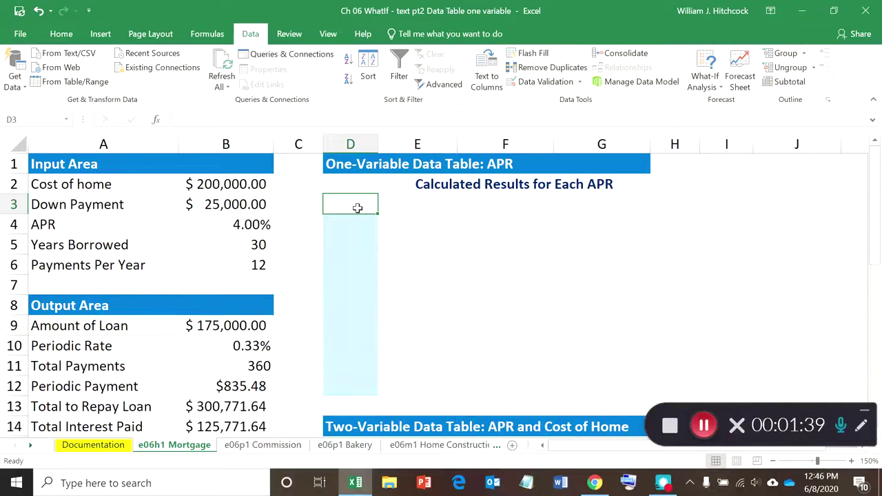
key("Down")
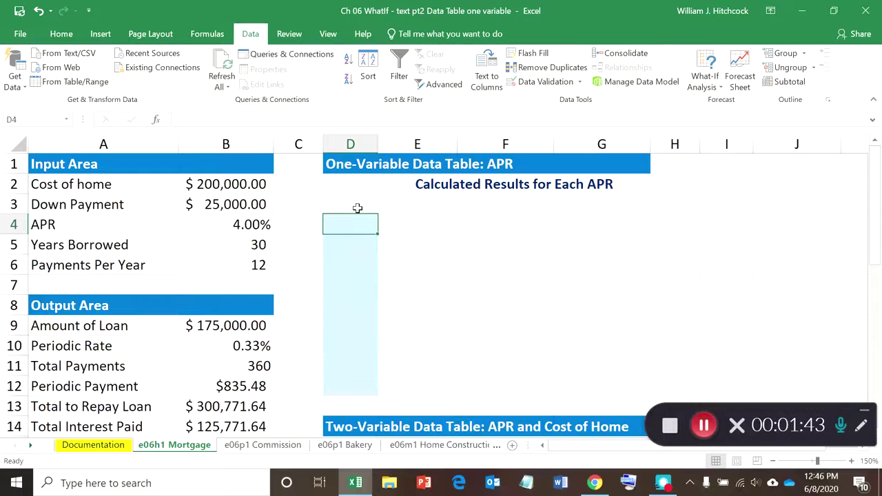
left_click(357, 208)
type("=")
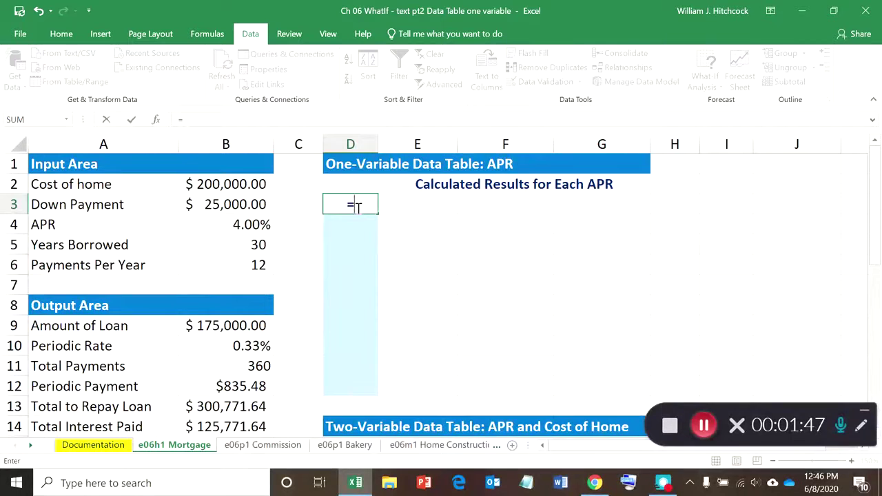
left_click(216, 184)
key("Return")
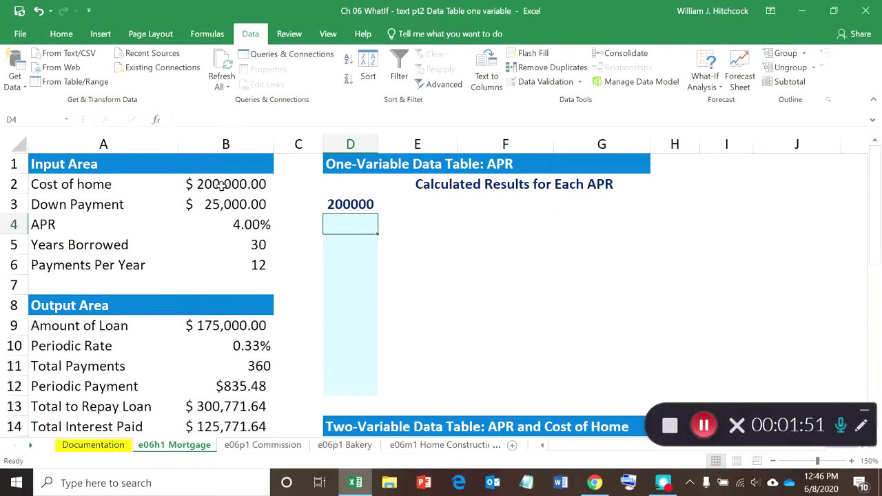
left_click(362, 201)
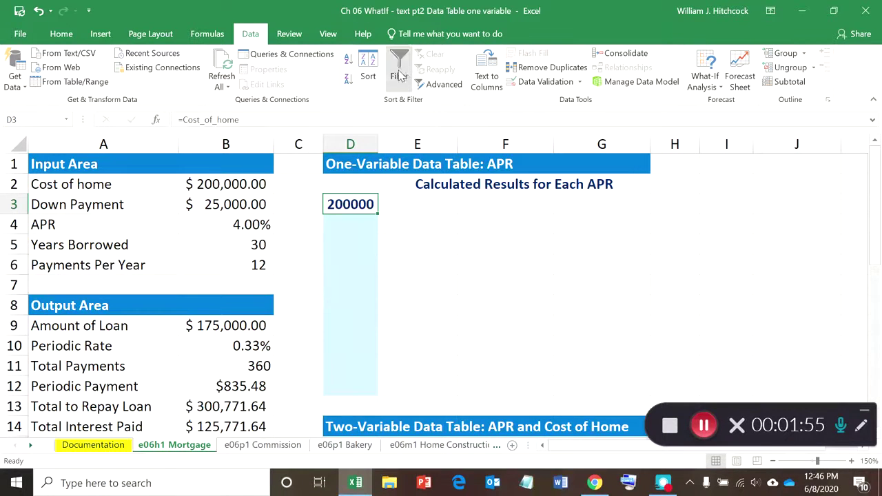
Format D3 as whole-dollar accounting and AutoFit column D to display $ 200,000
left_click(61, 34)
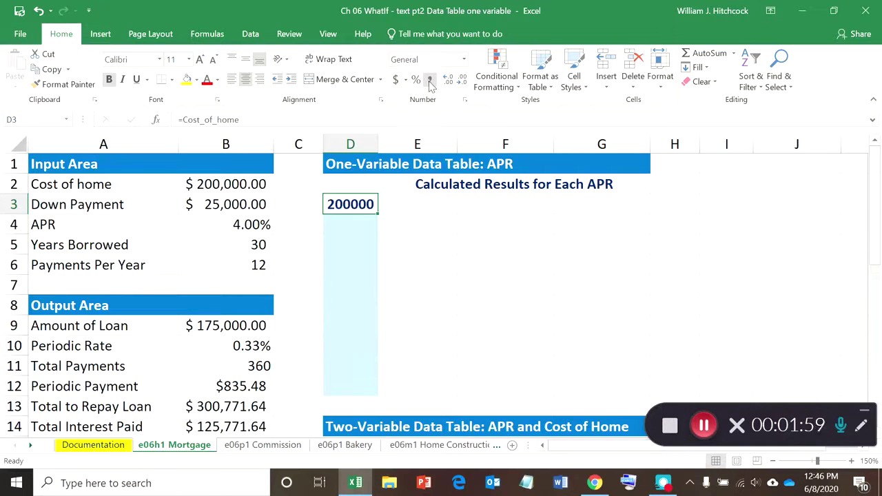
left_click(396, 80)
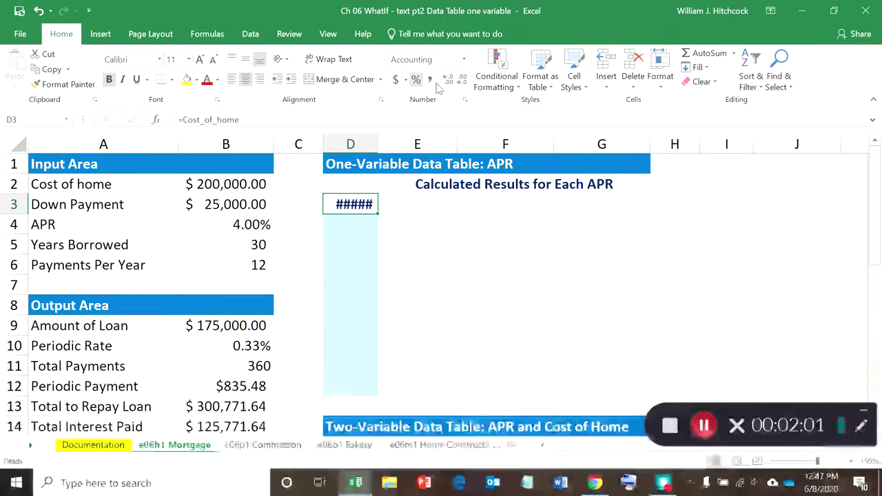
left_click(463, 82)
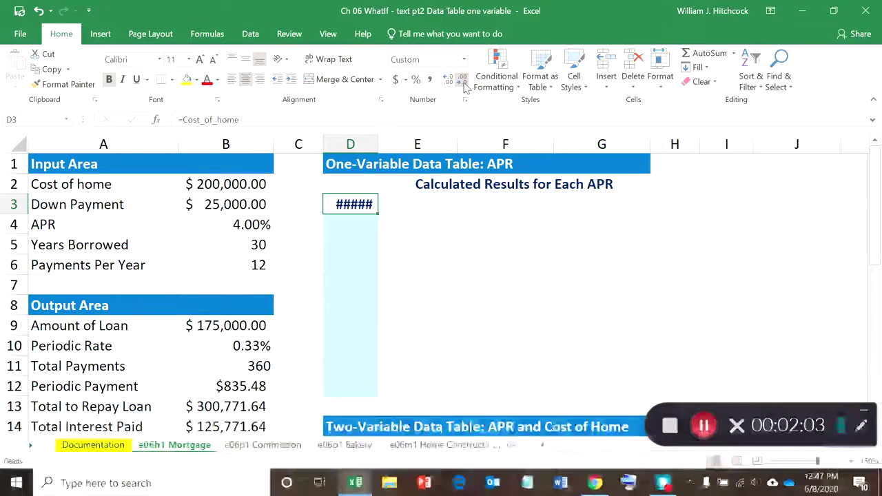
double_click(377, 144)
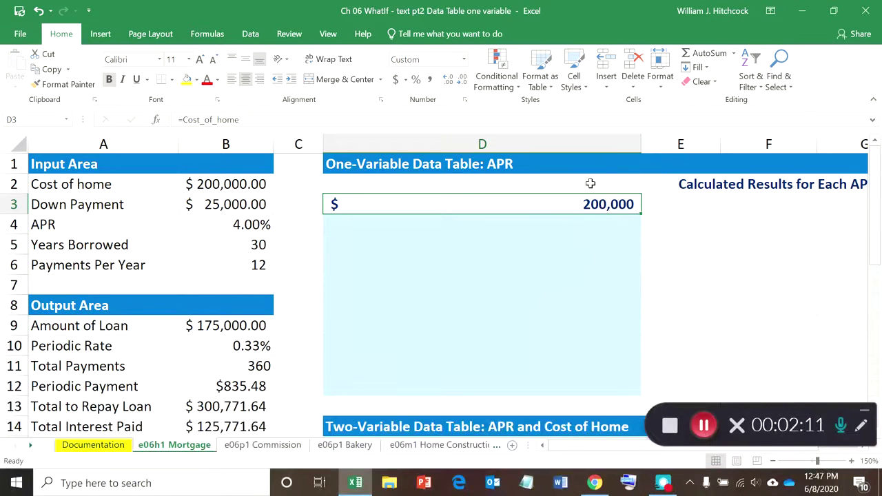
left_click(466, 163)
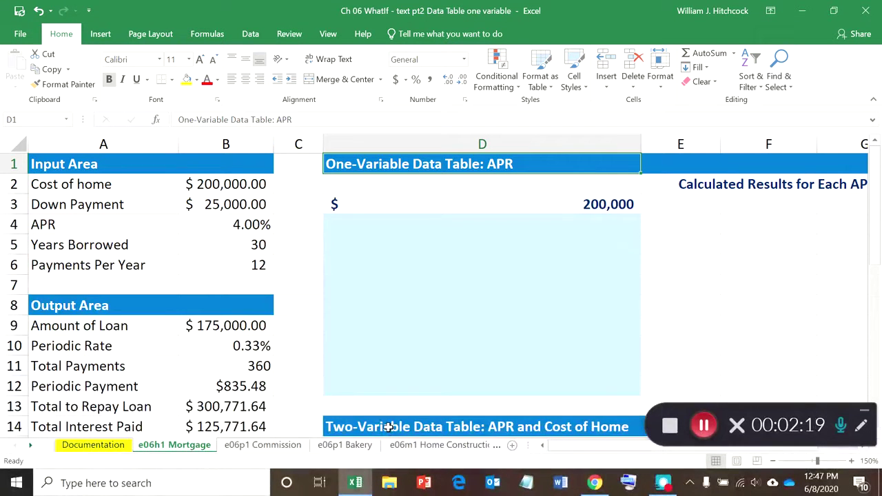
Merge the One-Variable and Two-Variable Data Table titles across columns D to G
key("shift+Right")
key("shift+Right")
key("shift+Right")
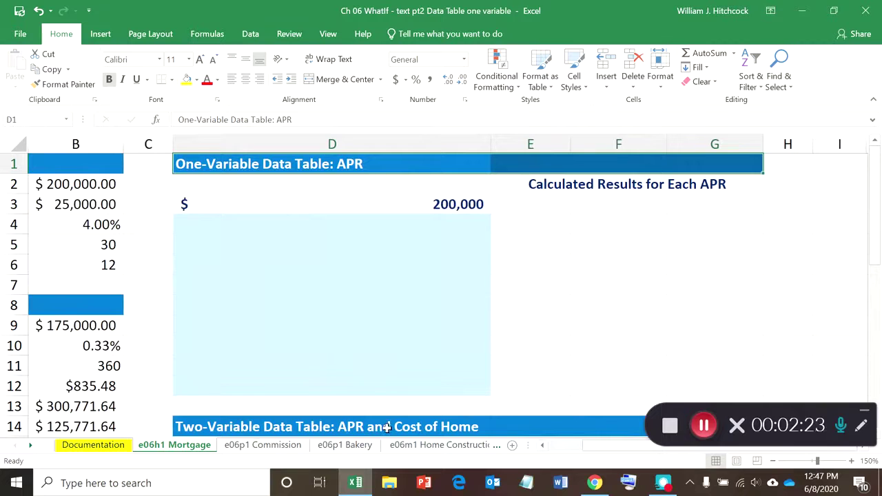
left_click(380, 80)
left_click(375, 113)
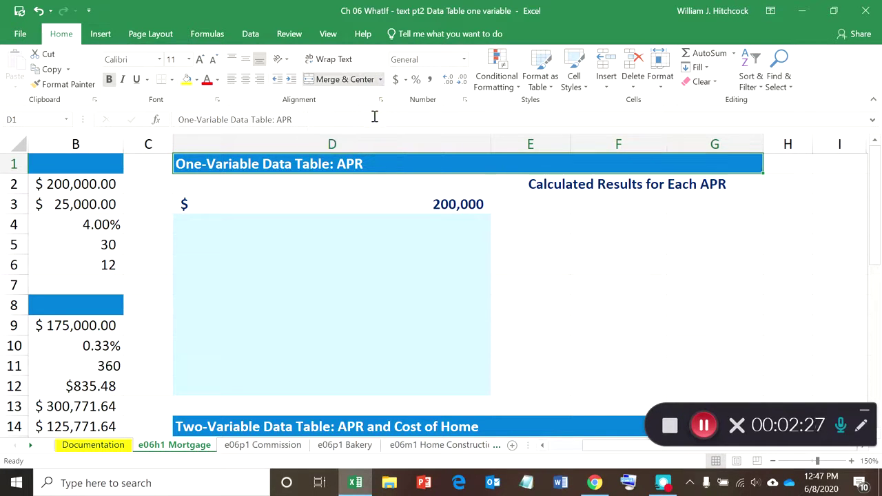
left_click(192, 428)
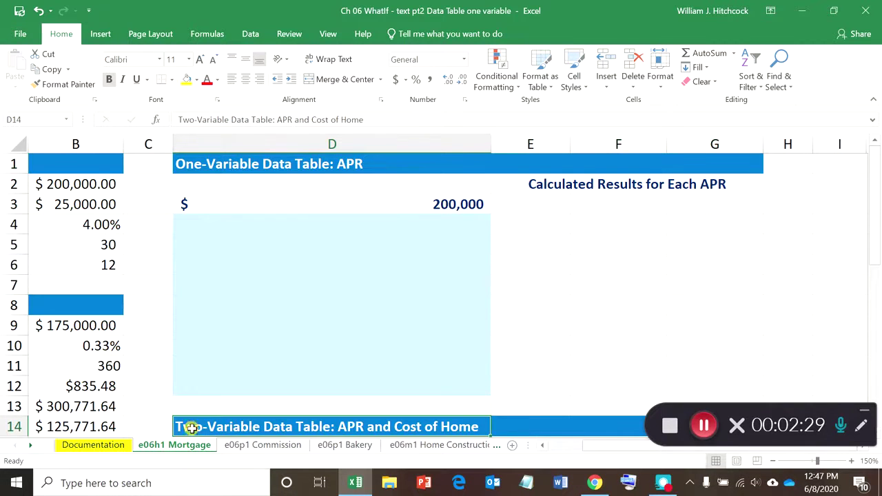
key("shift+Right")
key("shift+Right")
key("shift+Right")
key("shift+Right")
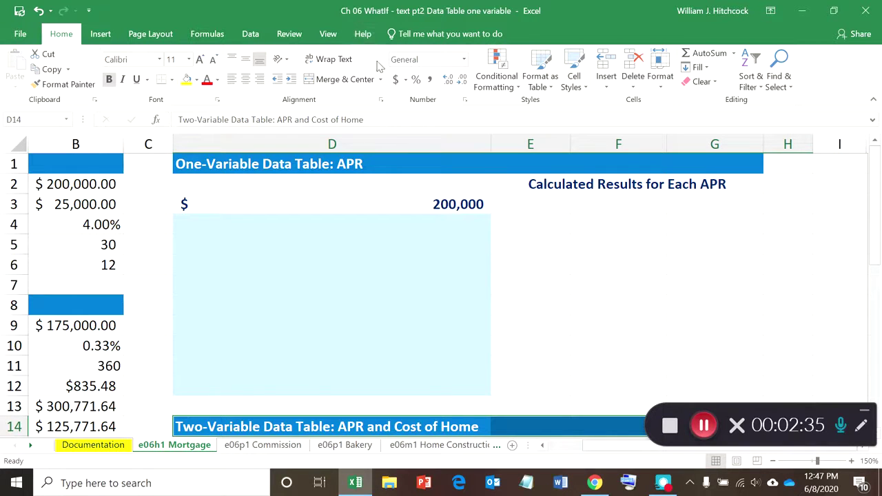
left_click(381, 81)
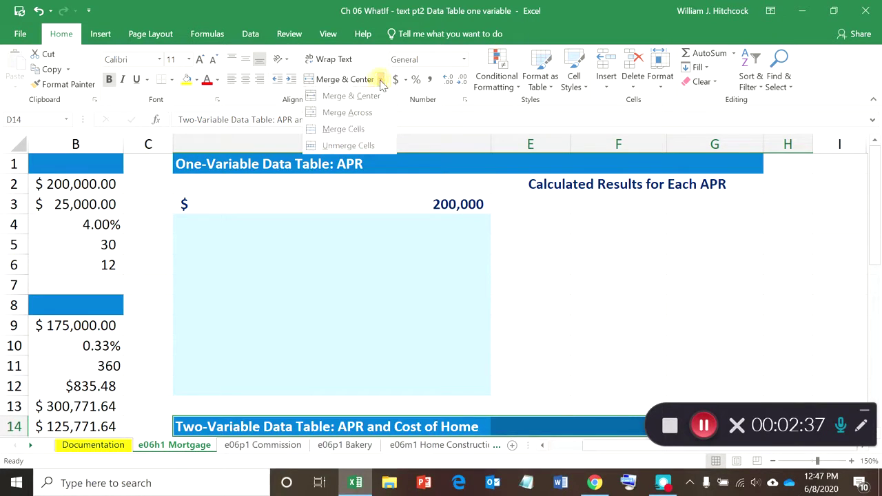
left_click(348, 112)
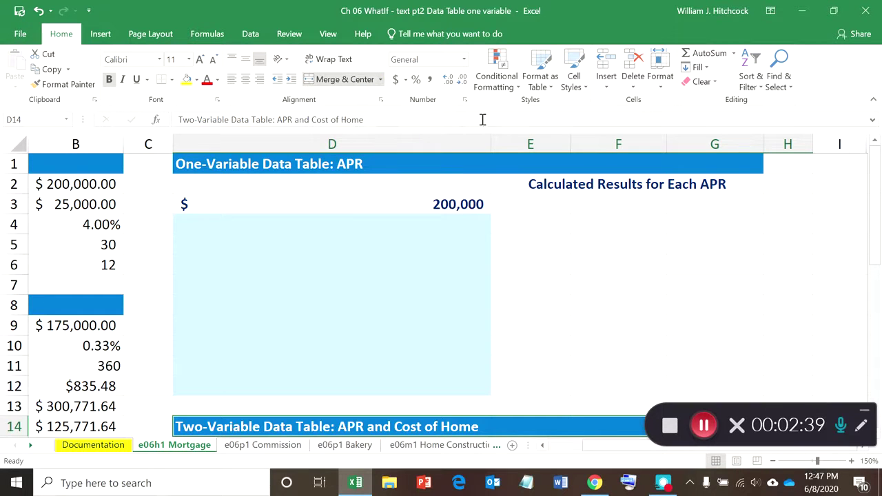
AutoFit column D to its $200,000 value and begin a formula in E3
double_click(490, 141)
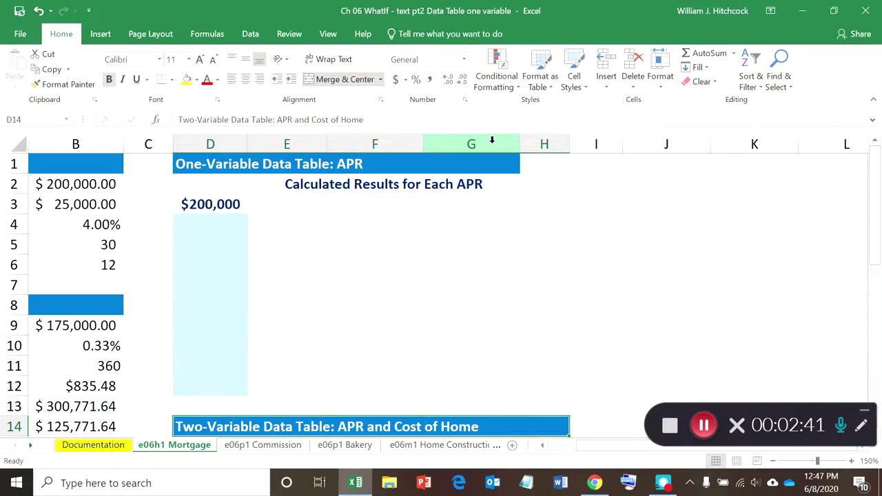
key("Up")
key("Up")
key("Up")
key("Up")
key("Up")
key("Up")
key("Up")
key("Up")
key("Up")
key("Up")
key("Up")
key("Up")
key("Up")
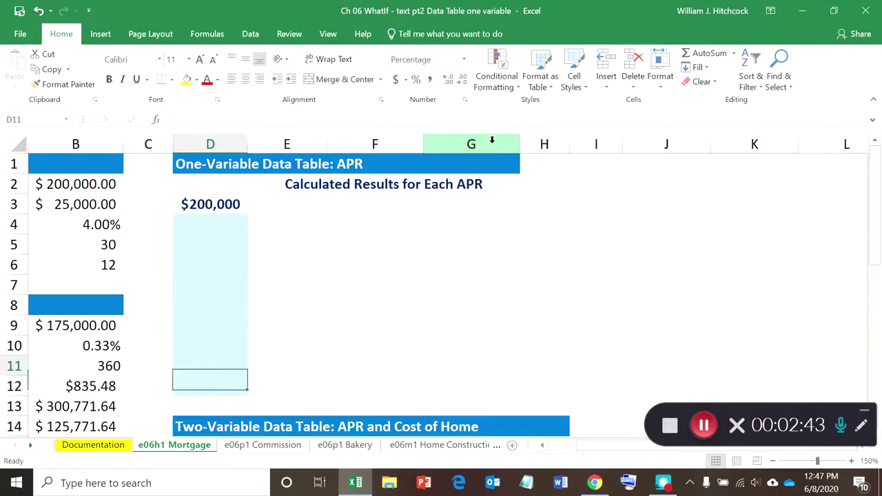
key("Down")
key("Down")
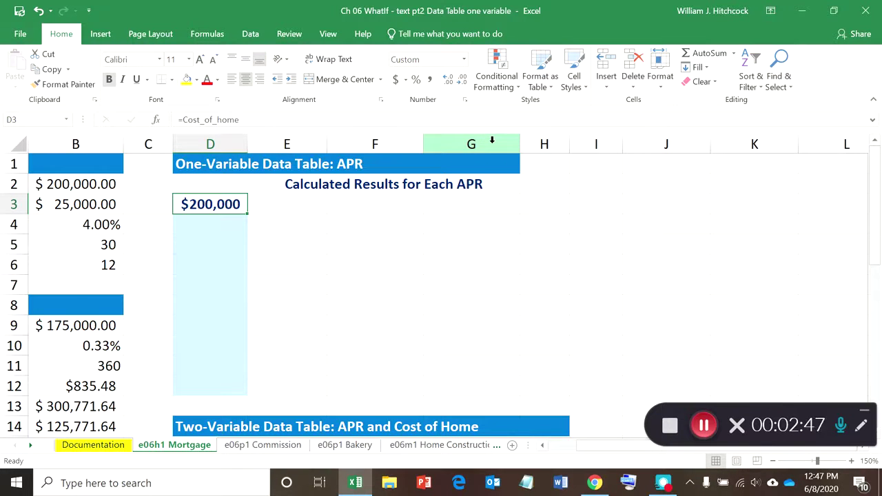
key("Left")
key("Left")
key("Left")
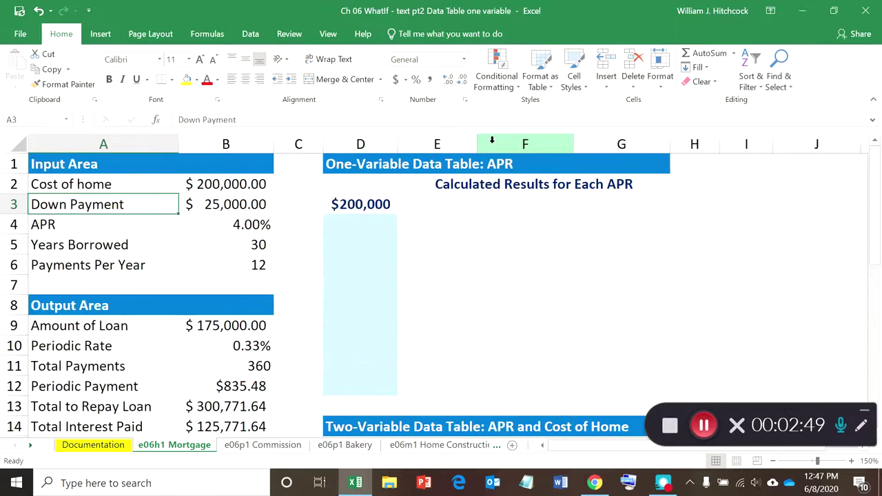
key("Right")
key("Right")
key("Right")
key("Right")
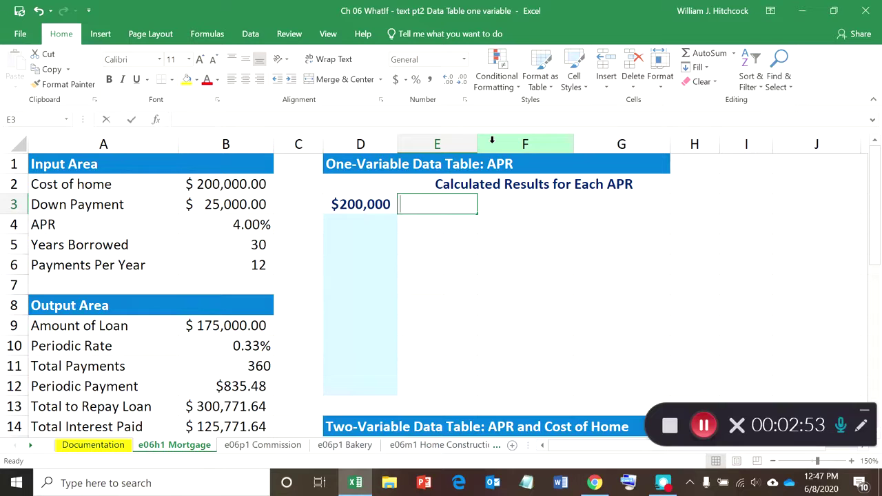
type("=")
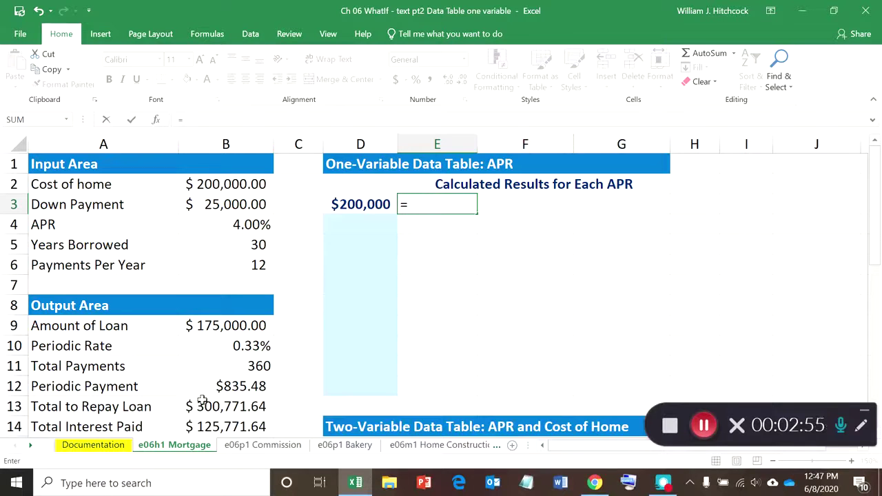
Link E3 to Periodic_Payment with accounting format, showing $835.48
left_click(202, 390)
key("Return")
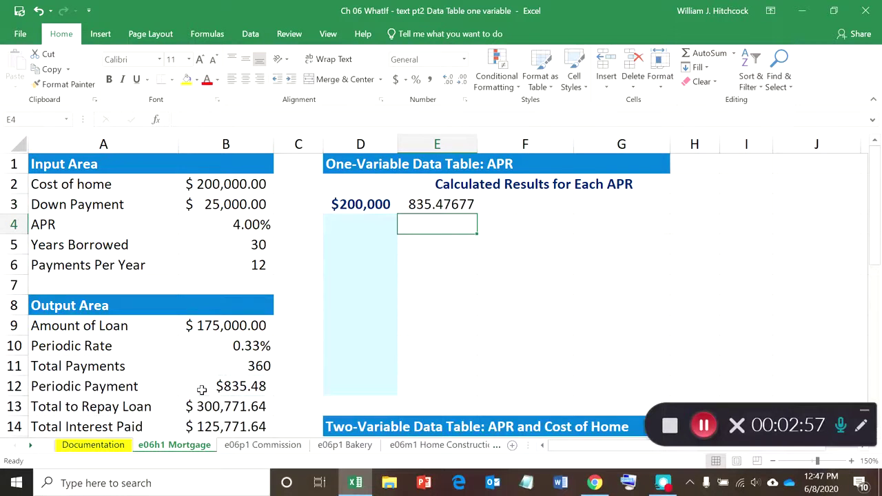
left_click(421, 204)
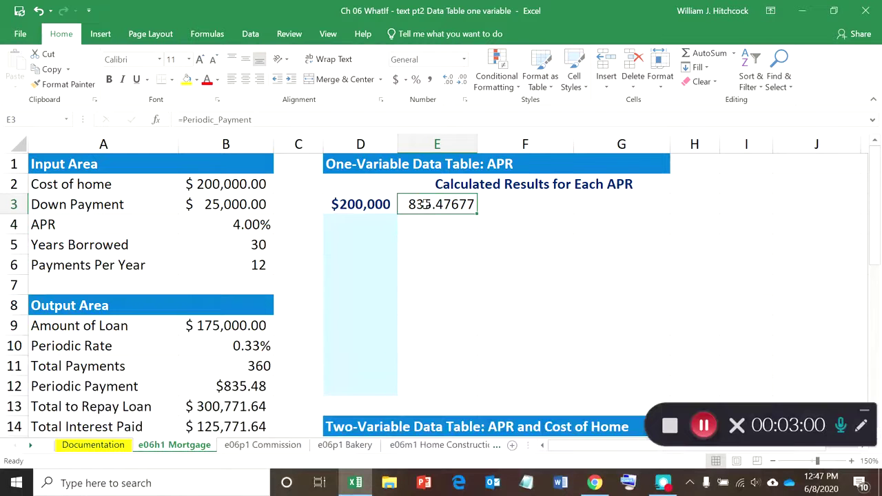
left_click(395, 79)
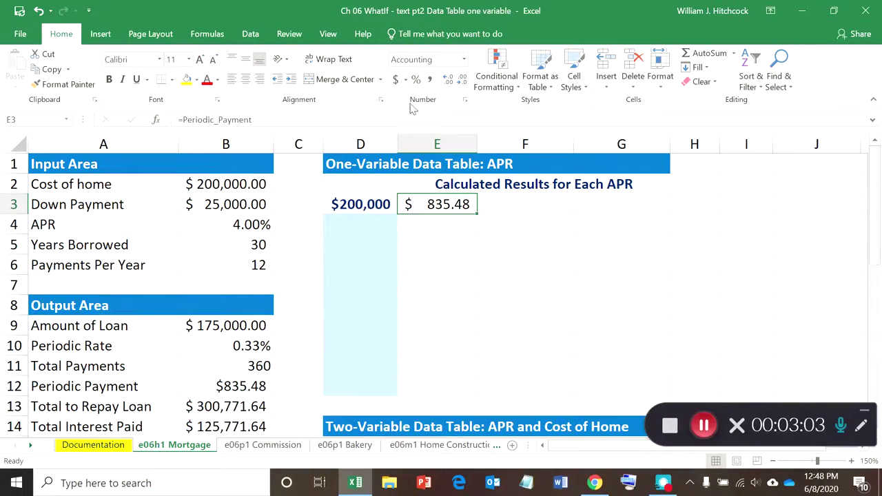
Enter =Total_to_Repay_Loan in F3 as whole-dollar accounting, showing $300,772
left_click(526, 207)
type("=")
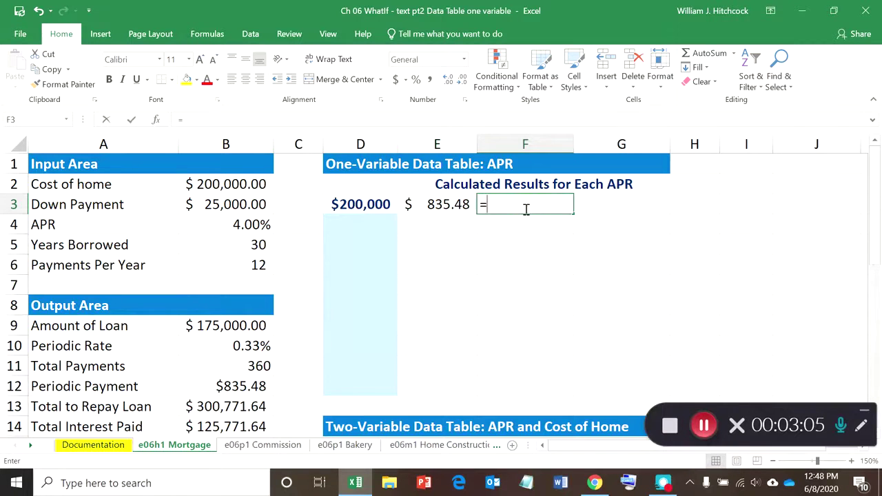
left_click(206, 407)
key("Return")
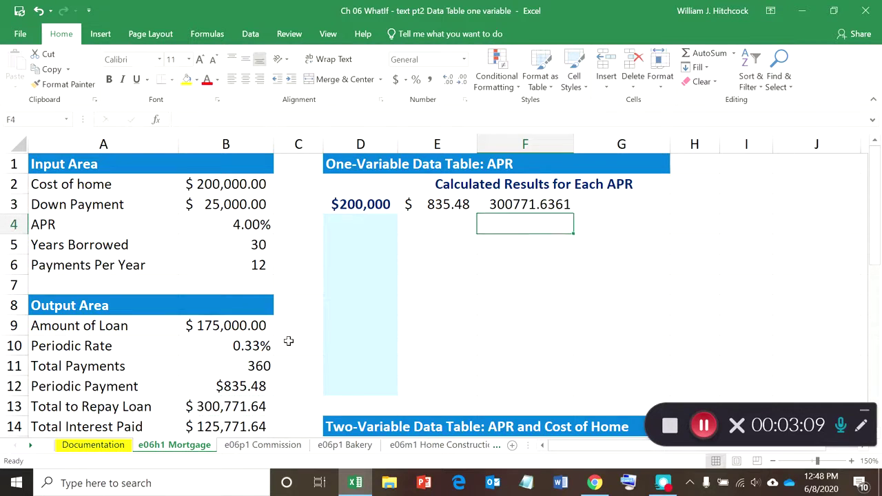
left_click(497, 205)
left_click(395, 79)
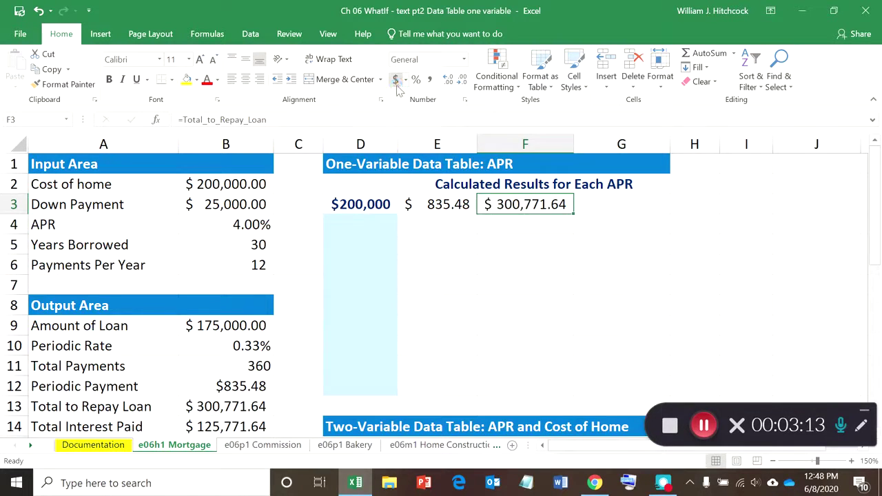
left_click(462, 80)
left_click(462, 80)
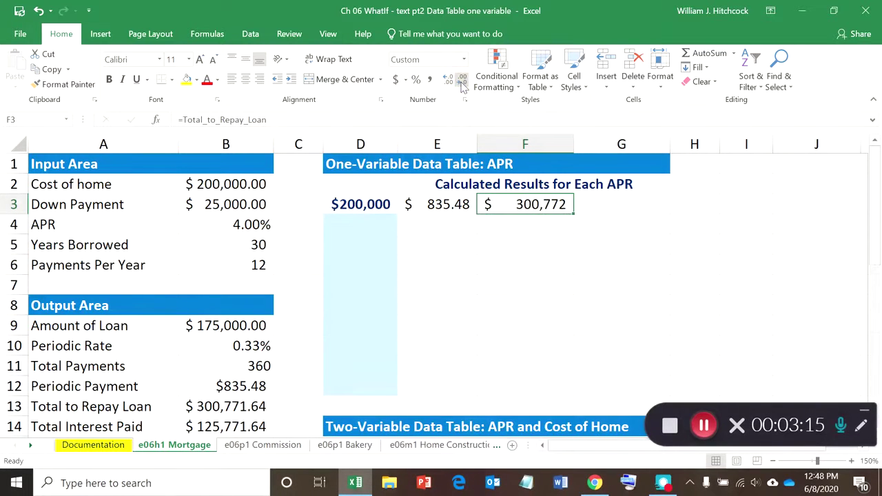
Enter =Total_Interest_Paid in G3 as whole-dollar accounting, showing $125,772
left_click(613, 207)
type("=")
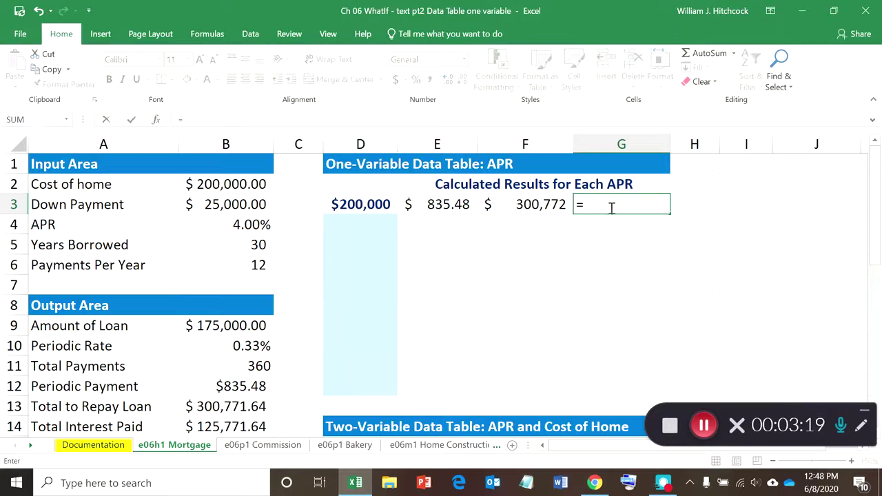
left_click(215, 424)
key("Return")
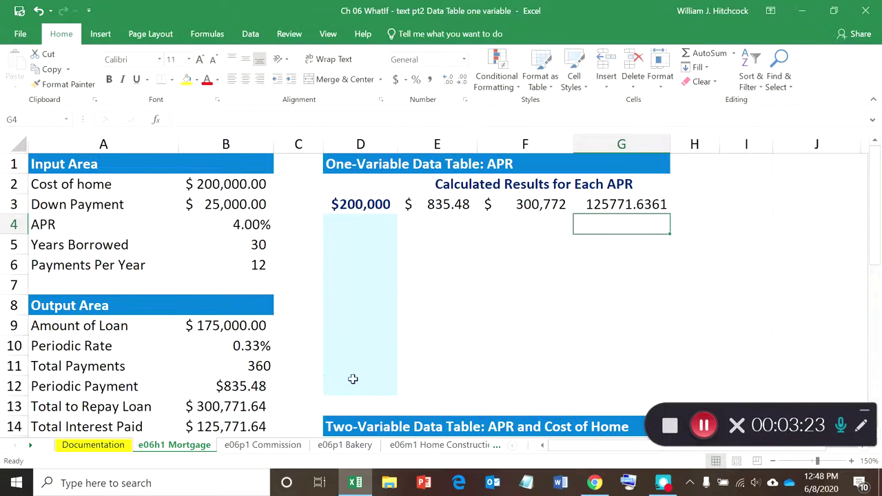
left_click(624, 205)
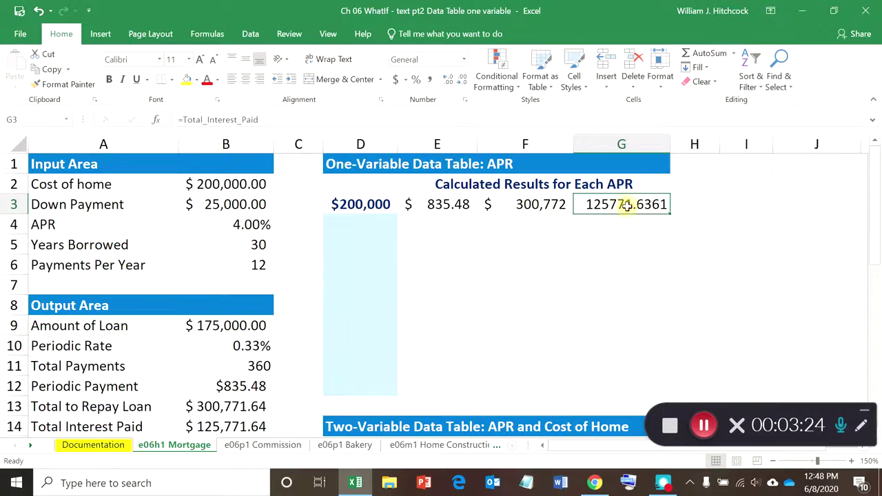
left_click(397, 79)
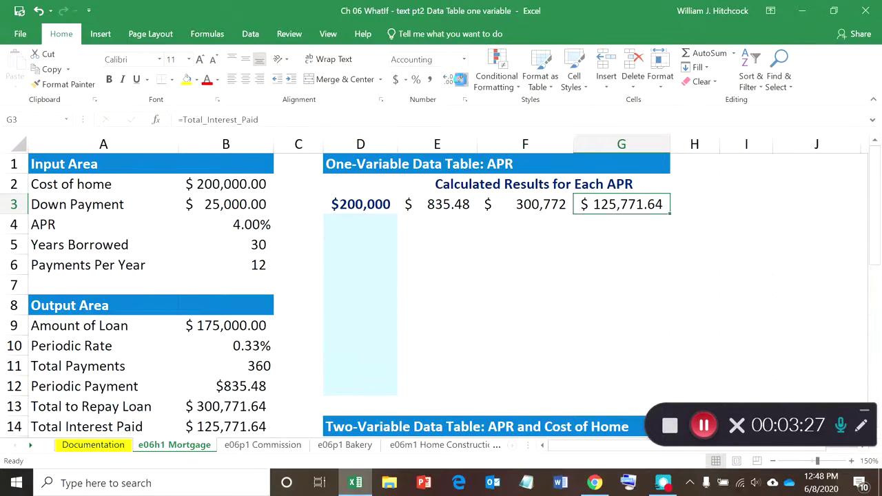
left_click(462, 80)
left_click(461, 80)
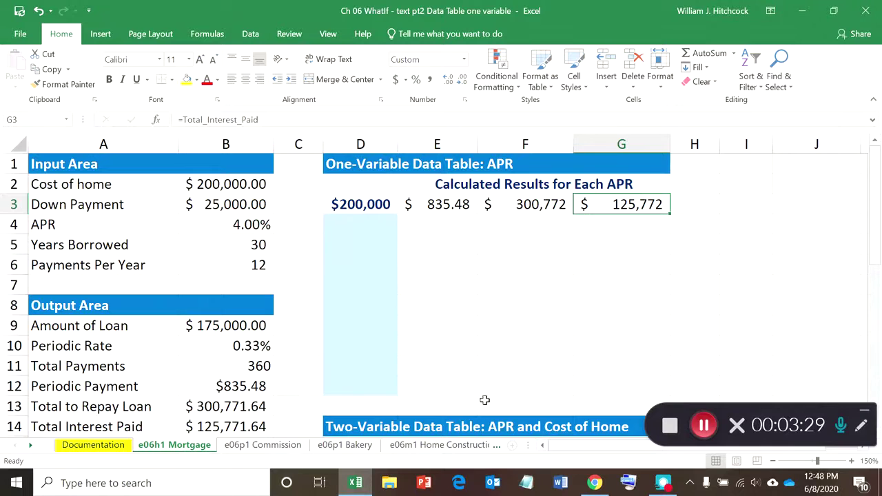
Apply accounting format to the empty data table area D4:G11
left_click(370, 219)
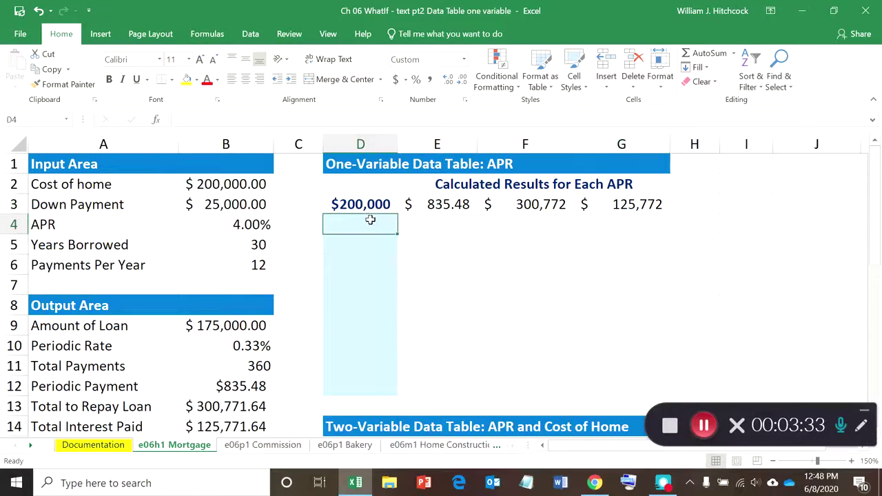
left_click_drag(369, 232, 551, 352)
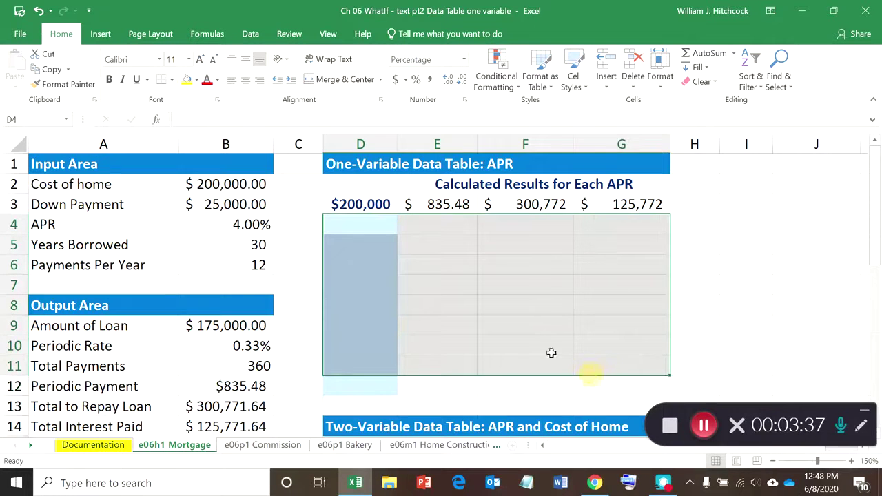
left_click(397, 81)
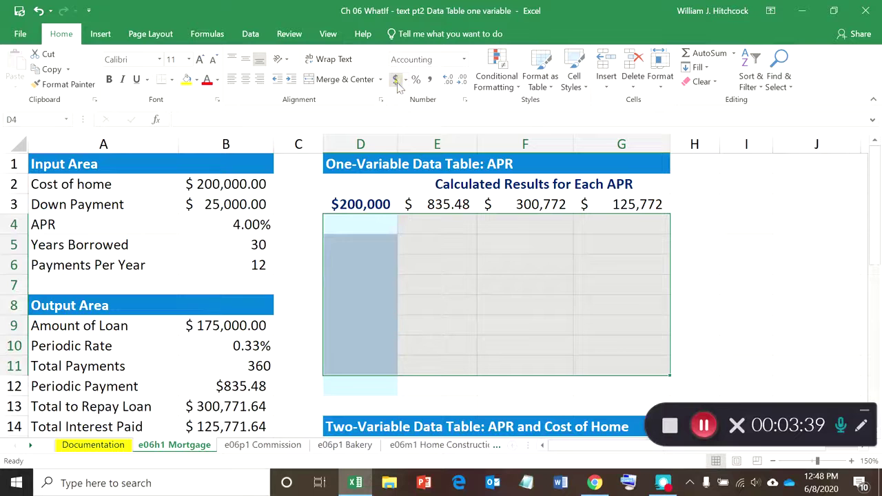
Remove decimals from column D and F4:G12, then save the workbook
left_click_drag(363, 223, 379, 389)
left_click(462, 82)
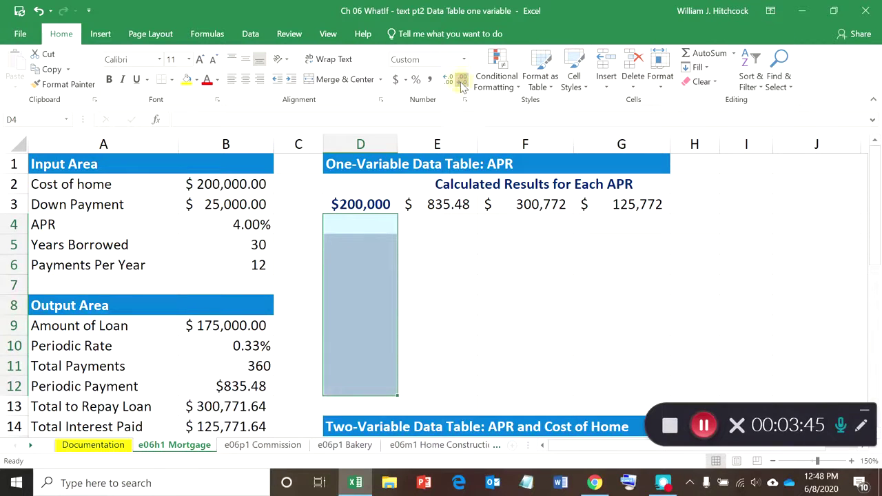
left_click_drag(545, 229, 639, 392)
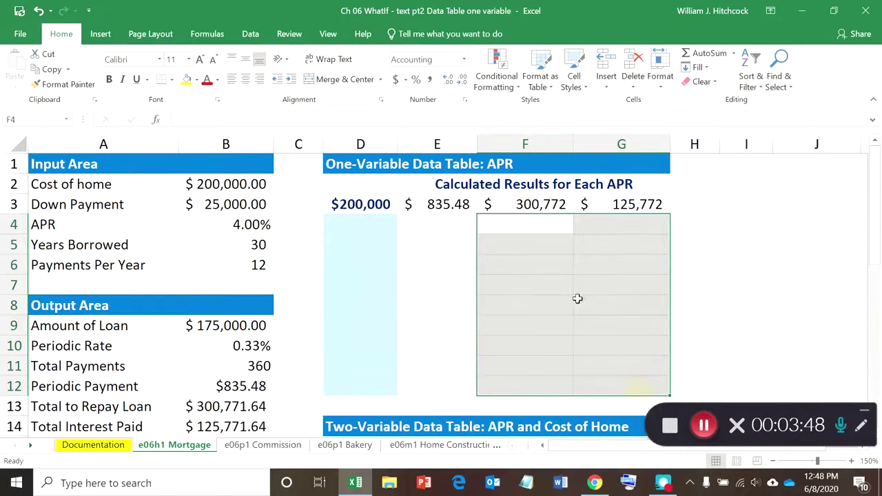
left_click(462, 80)
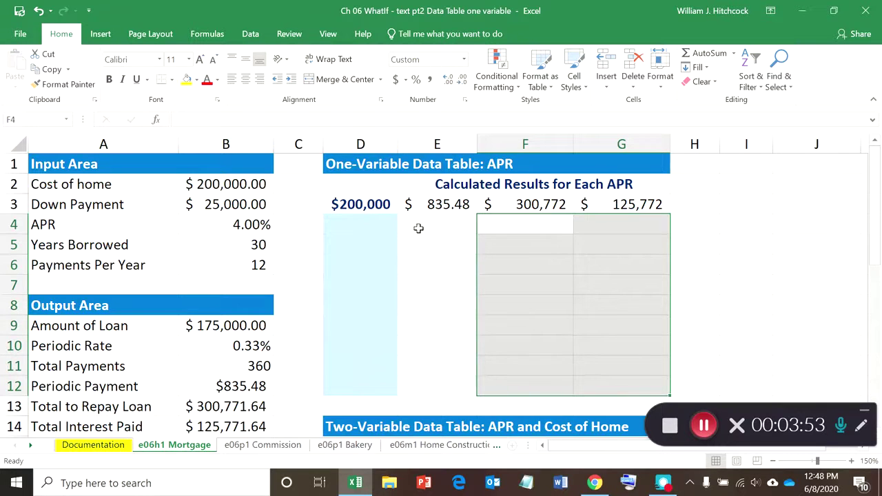
left_click(371, 221)
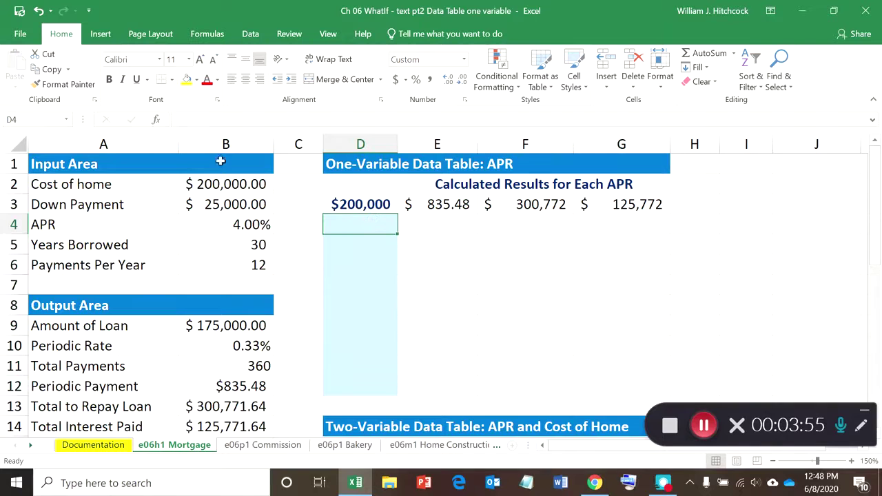
left_click(18, 14)
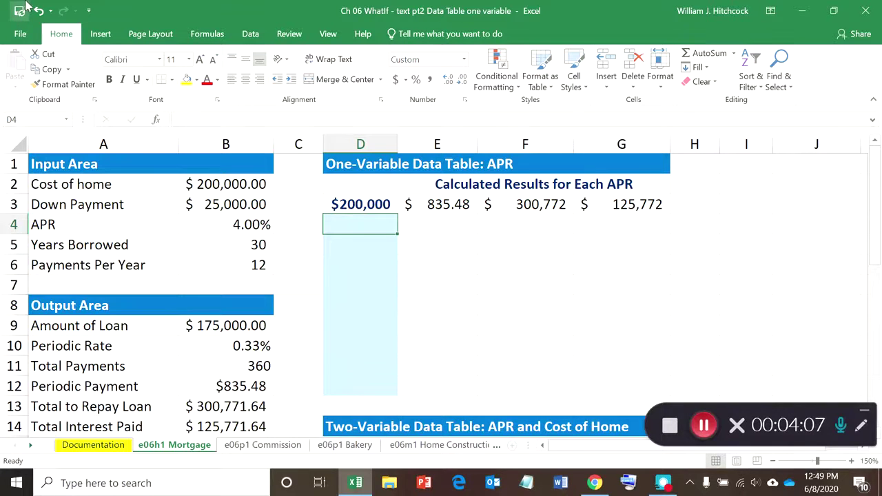
Enter 200,000 in D4 and =D4+10000 in D5, giving $210,000
type("200,0")
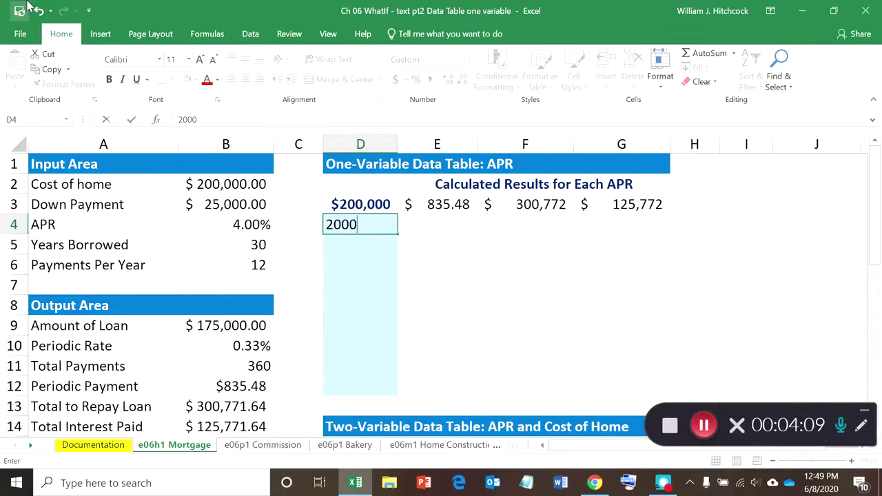
type("00")
key("Return")
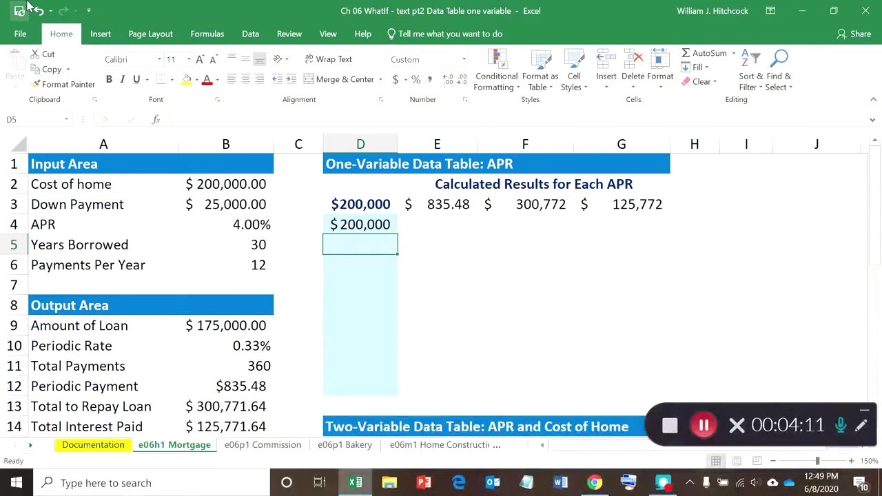
type("=D4")
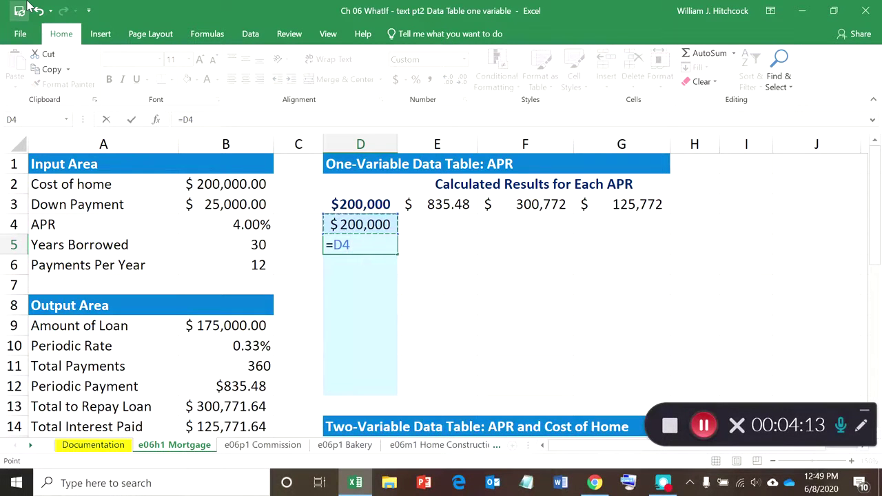
type("100")
key("BackSpace")
key("BackSpace")
key("BackSpace")
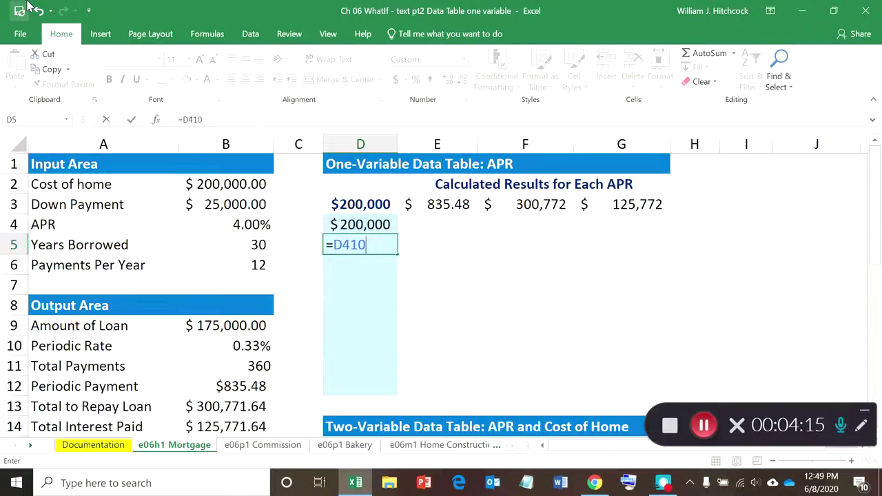
type("+10000")
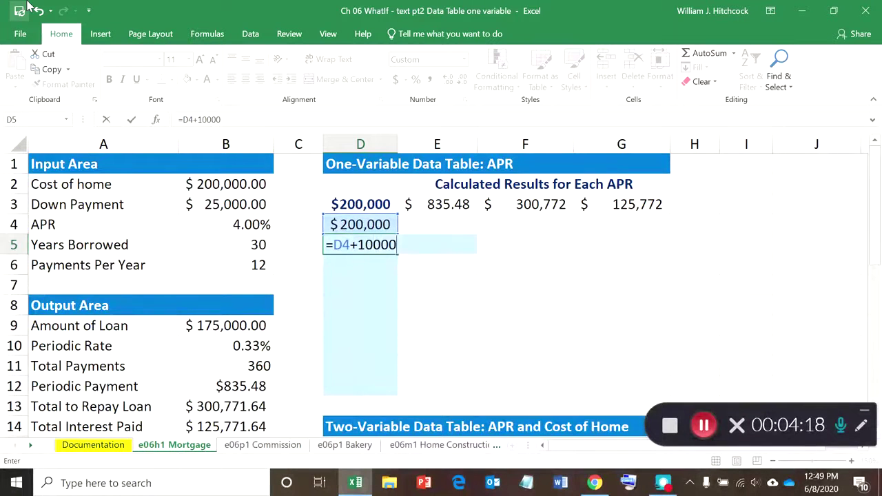
key("Return")
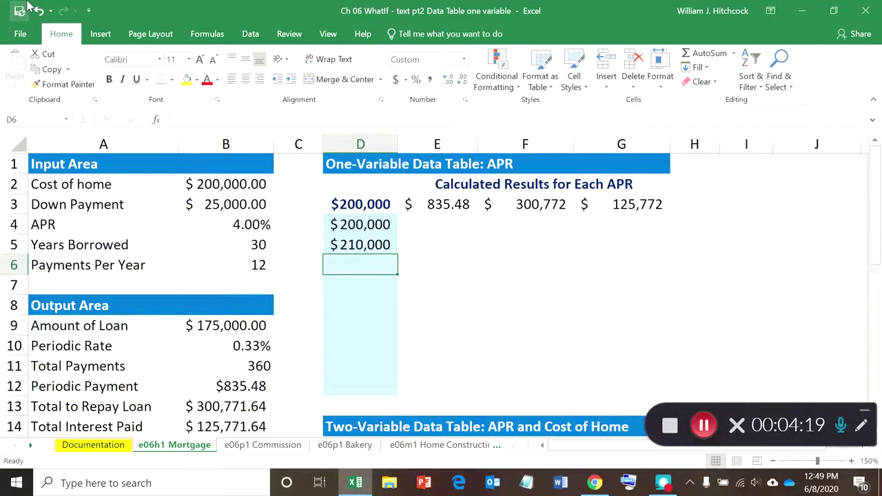
Copy the D5 formula down to D12, filling costs $220,000 through $280,000
key("Up")
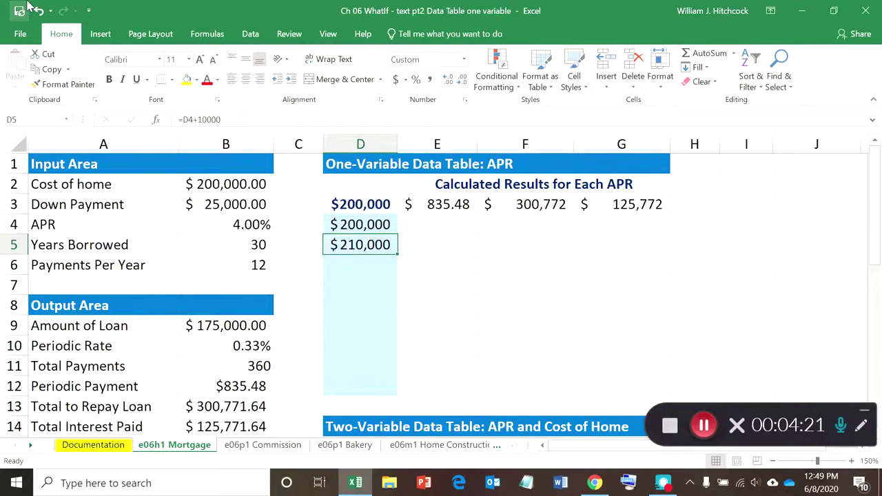
key("ctrl+c")
key("shift+Down")
key("shift+Down")
key("shift+Down")
key("shift+Down")
key("shift+Down")
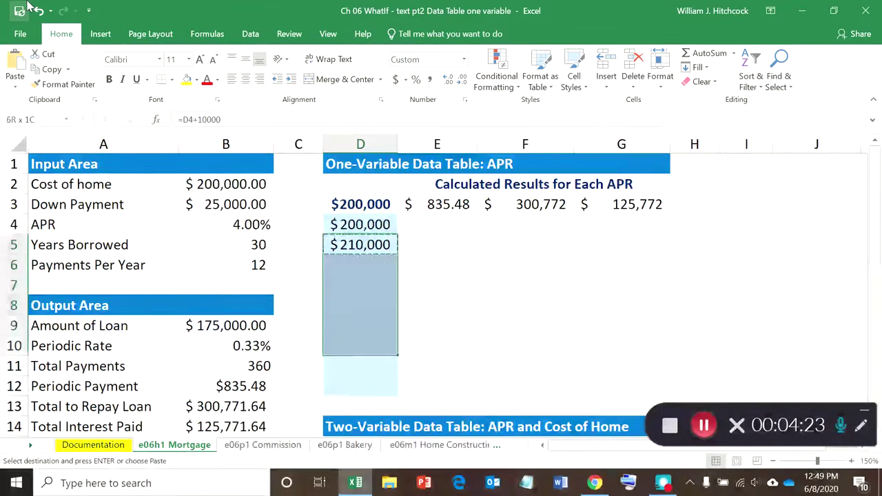
key("shift+Down")
key("shift+Down")
key("Return")
key("Up")
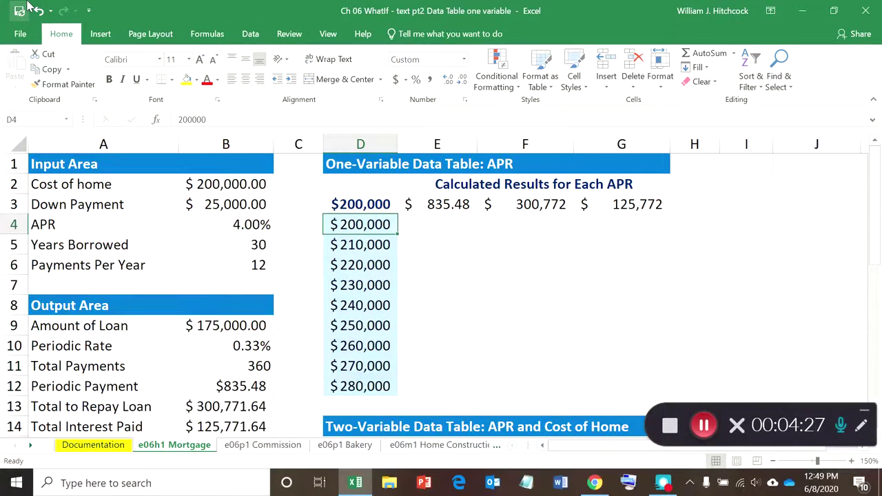
key("Up")
key("Right")
key("Right")
key("Right")
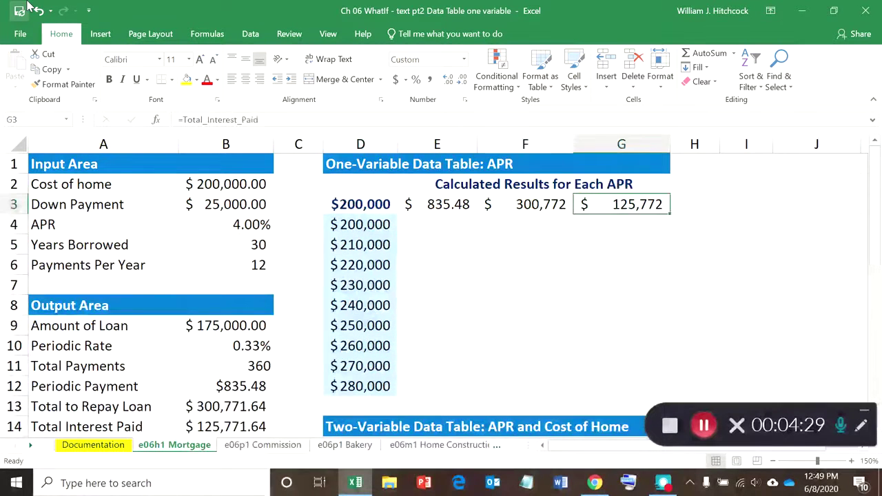
key("Left")
key("Left")
key("Left")
key("Down")
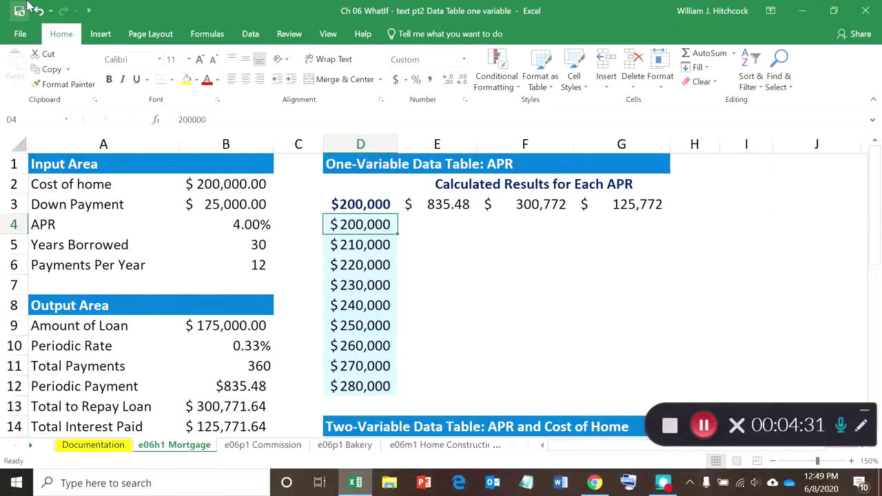
key("Right")
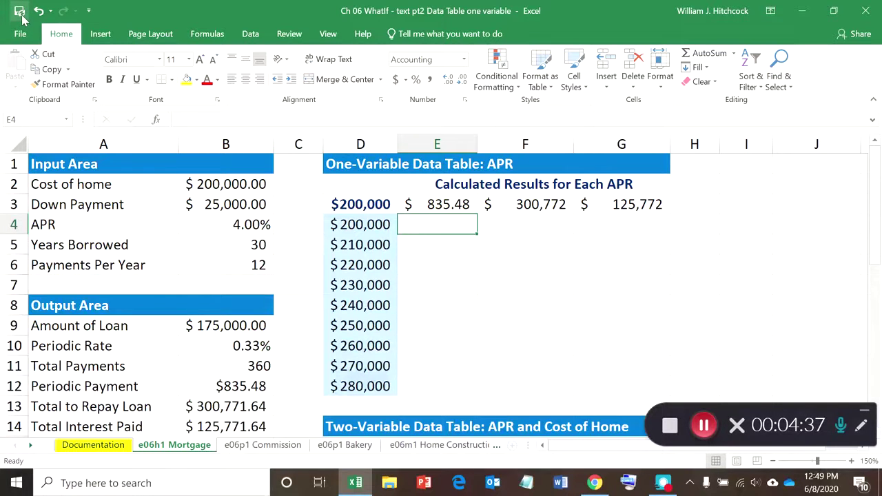
Save the workbook and review the row 3 formulas and column D home costs
left_click(20, 11)
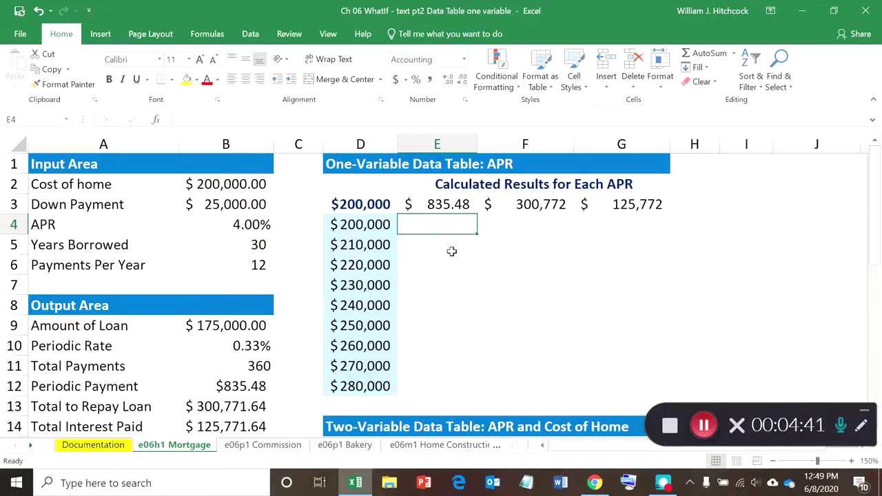
left_click(378, 204)
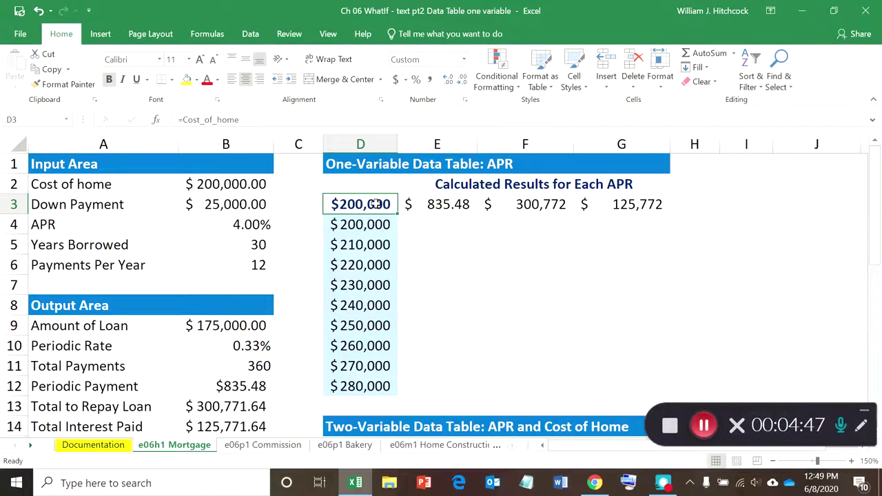
key("Right")
key("Right")
key("Right")
key("Left")
key("Left")
key("Left")
key("Down")
key("Down")
key("Down")
key("Down")
key("Down")
key("Down")
key("Down")
key("Down")
key("Down")
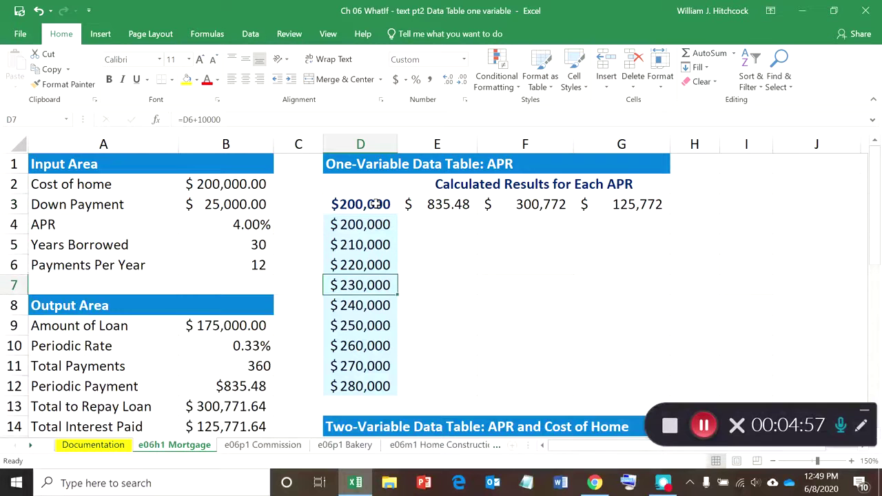
key("Up")
key("Up")
key("Up")
key("Up")
key("Up")
key("Up")
key("Up")
key("Up")
key("Right")
key("Up")
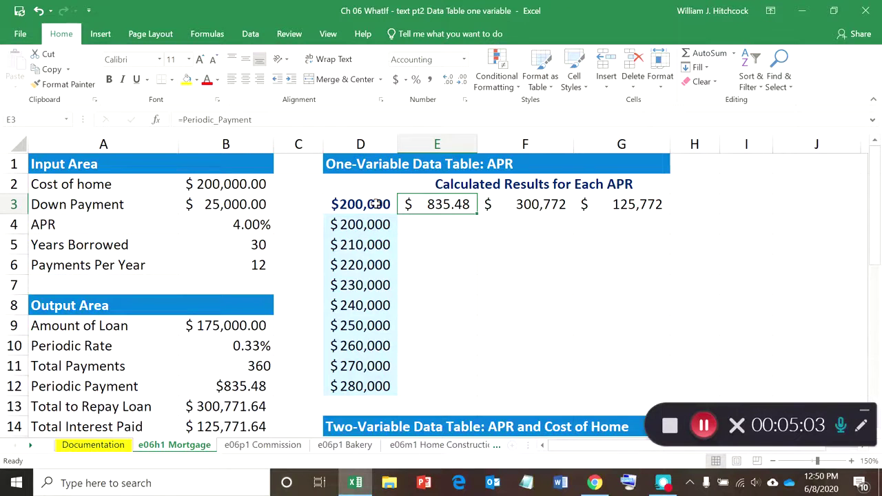
key("Right")
key("Right")
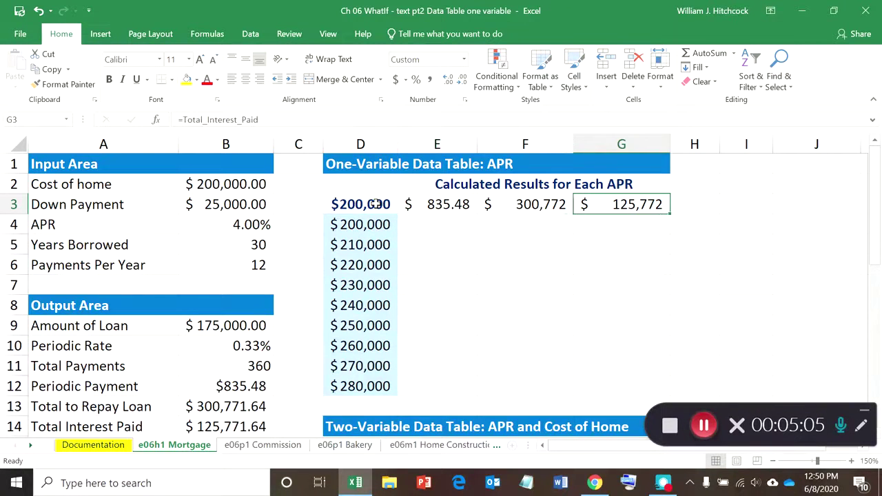
key("Left")
key("Left")
key("Left")
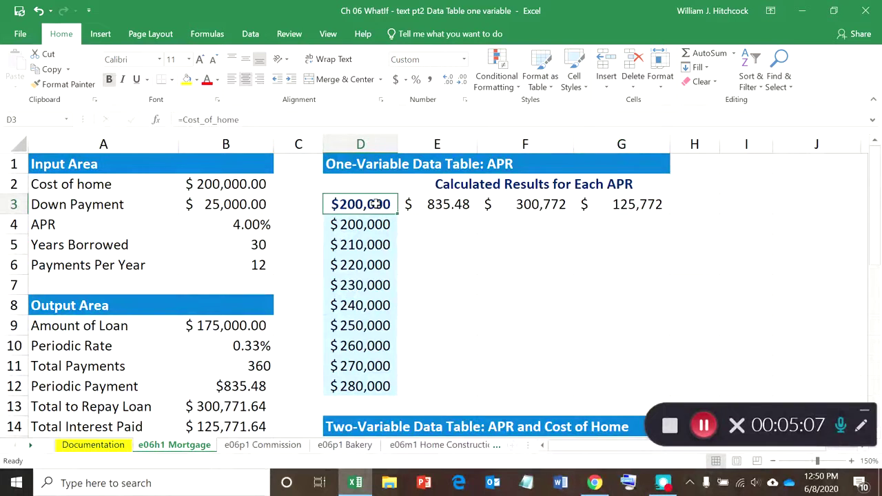
Select D3:G12 and bring up the Data Table dialog from What-If Analysis
key("shift+Right")
key("shift+Right")
key("shift+Right")
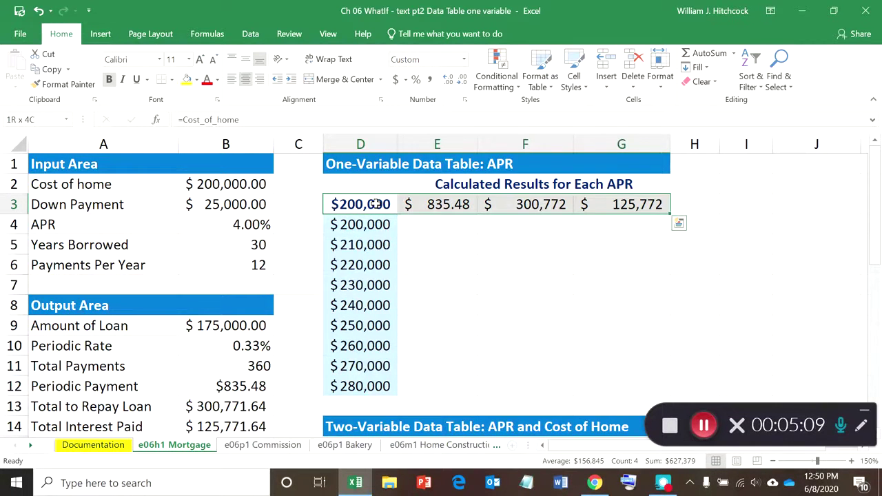
key("shift+Down")
key("shift+Down")
key("shift+Down")
key("shift+Down")
key("shift+Down")
key("shift+Down")
key("shift+Down")
key("shift+Down")
key("shift+Down")
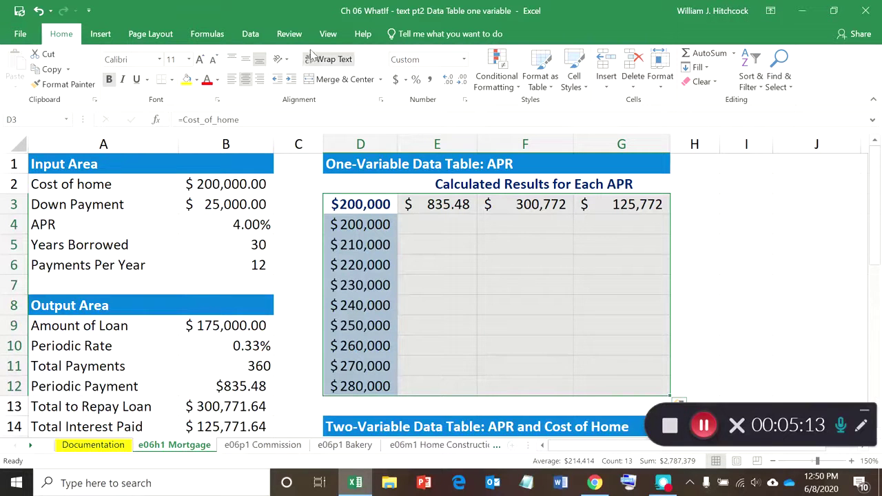
left_click(253, 36)
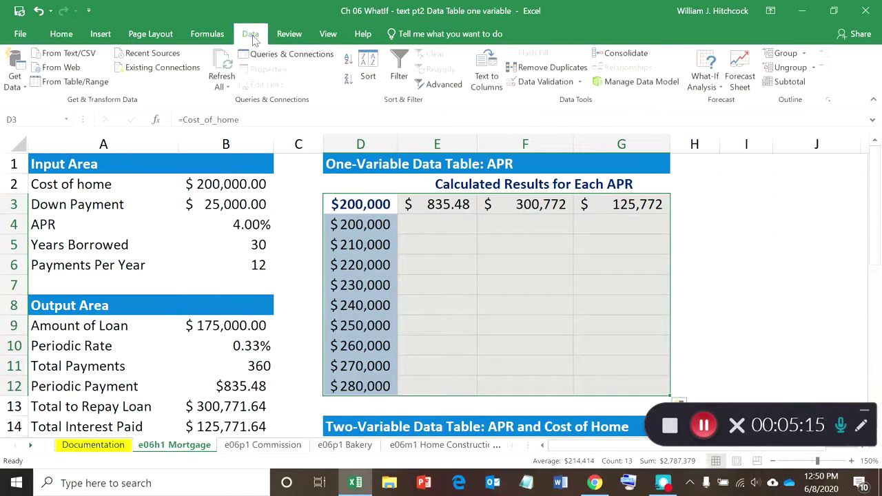
left_click(720, 88)
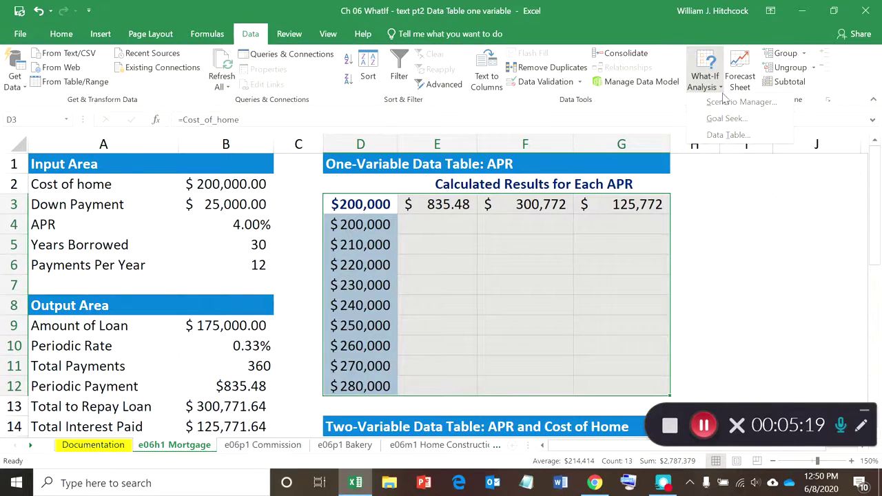
left_click(735, 138)
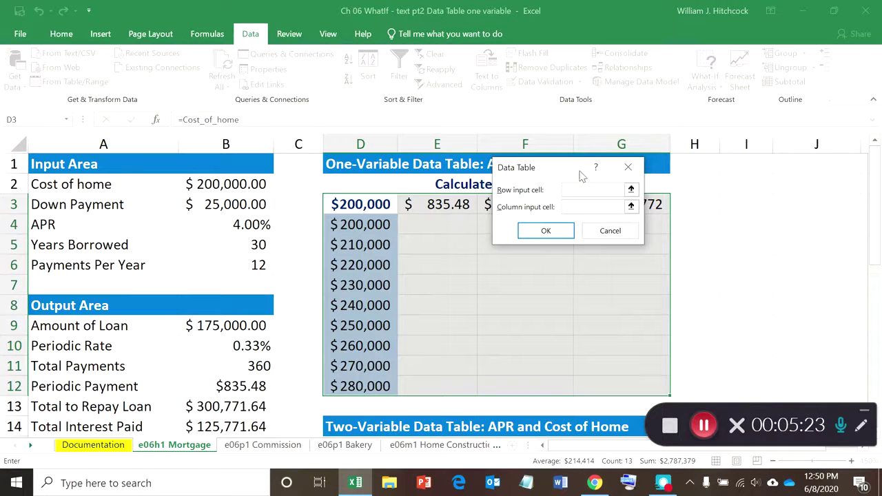
left_click_drag(556, 173, 456, 71)
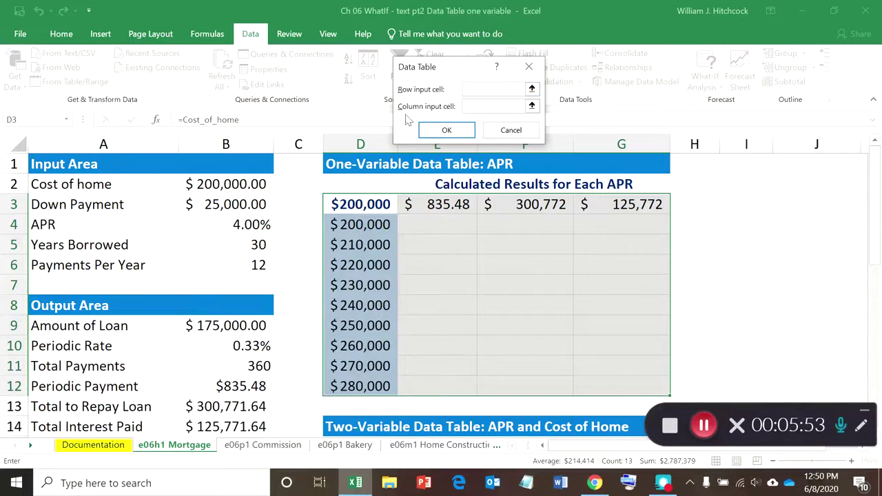
Generate the data table with B2 as row input cell and AutoFit column E
left_click(199, 185)
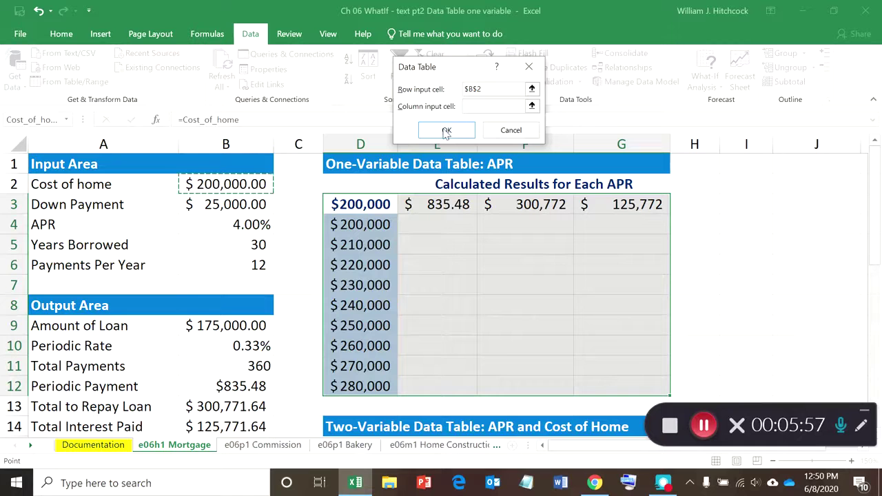
left_click(446, 132)
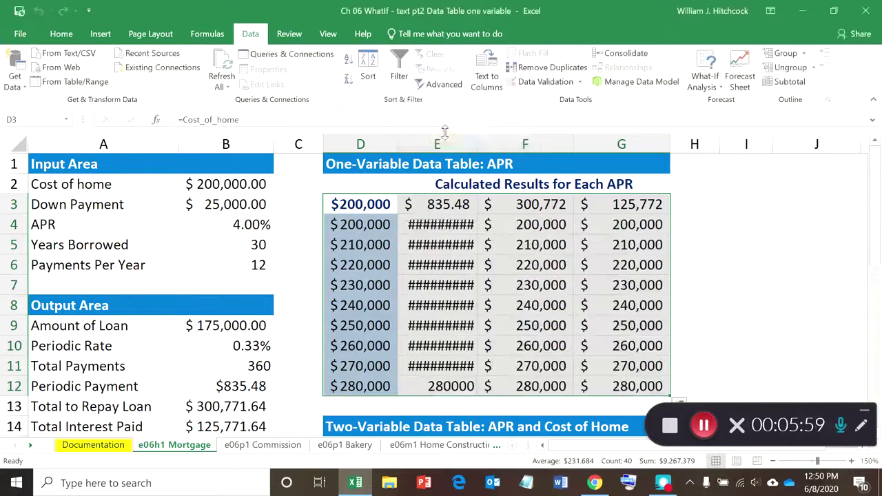
left_click(455, 222)
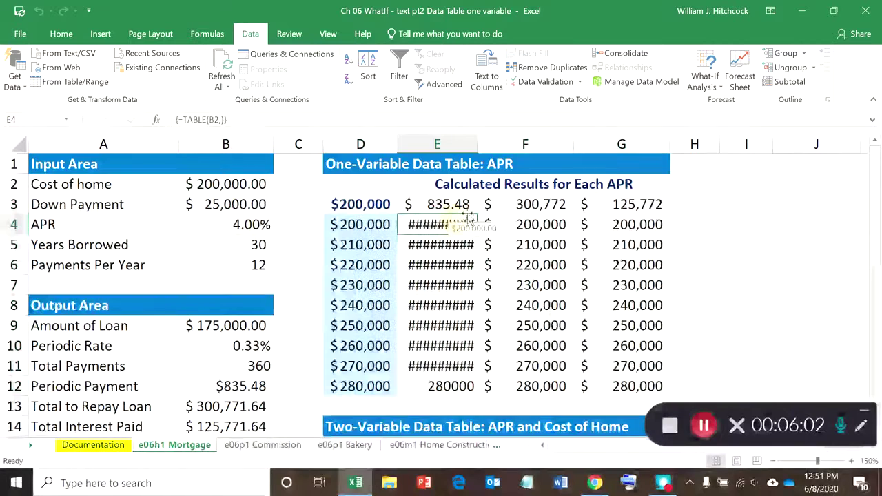
double_click(476, 144)
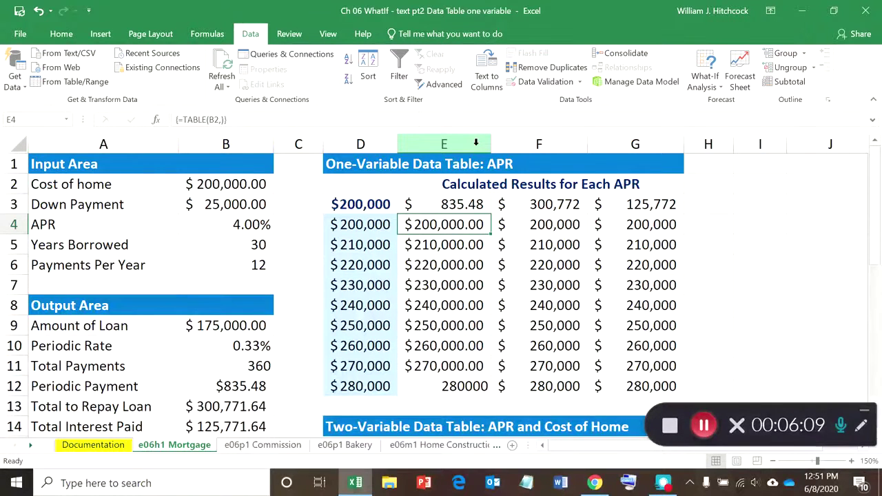
key("Up")
key("Down")
key("Down")
key("Down")
key("Down")
key("Down")
key("Down")
key("Down")
key("Down")
key("Down")
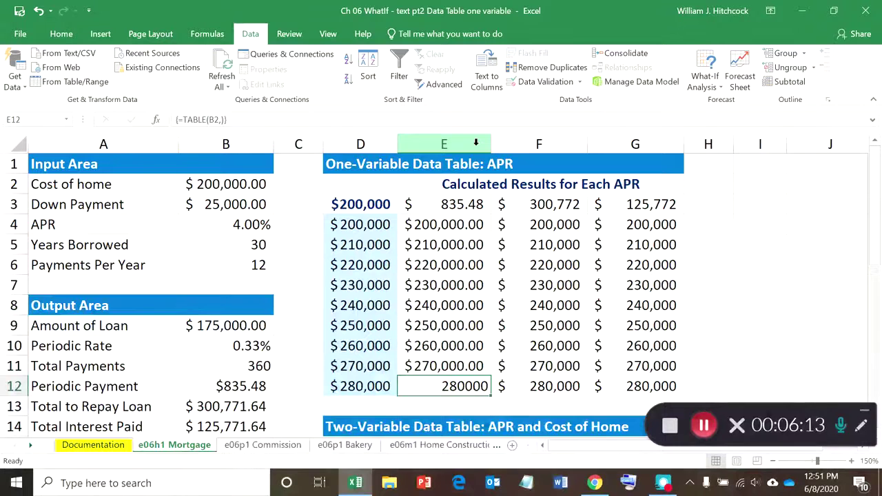
Reselect the data table range D3:G12
key("Up")
key("Up")
key("Up")
key("Up")
key("Up")
key("Up")
key("Up")
key("Up")
key("Up")
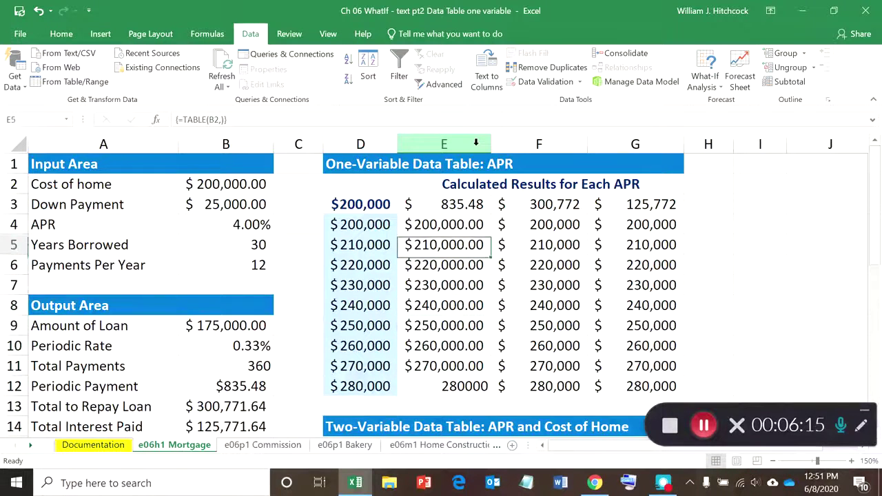
key("Left")
key("shift+Right")
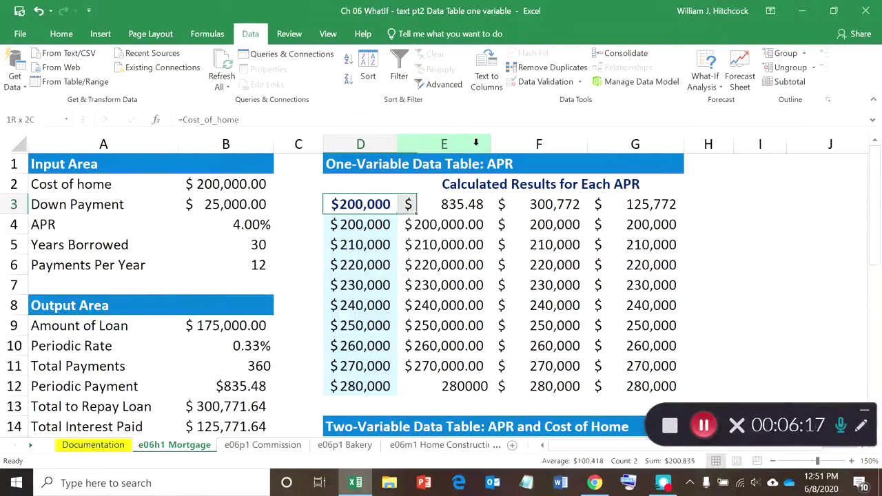
key("shift+Right")
key("shift+Right")
key("shift+Down")
key("shift+Down")
key("shift+Down")
key("shift+Down")
key("shift+Down")
key("shift+Down")
key("shift+Down")
key("shift+Down")
key("shift+Down")
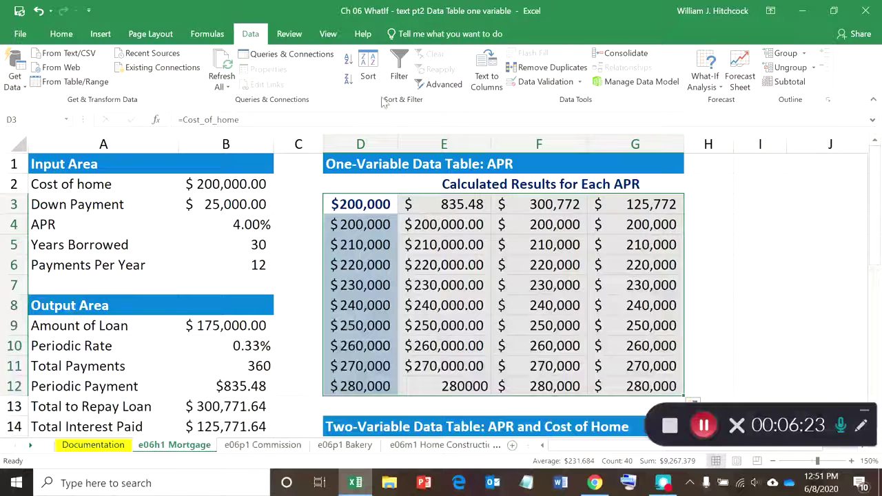
Fill the data table using What-If Data Table, with Cost of home B2 as the column input cell
left_click(705, 95)
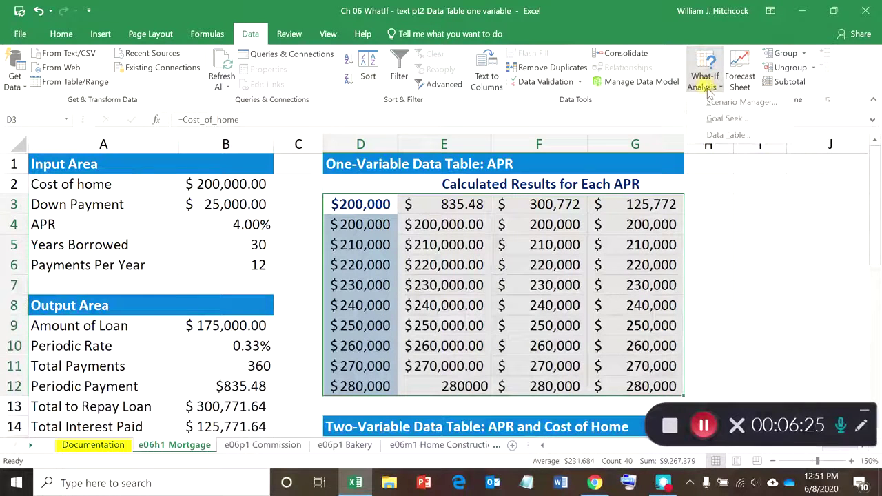
left_click(722, 135)
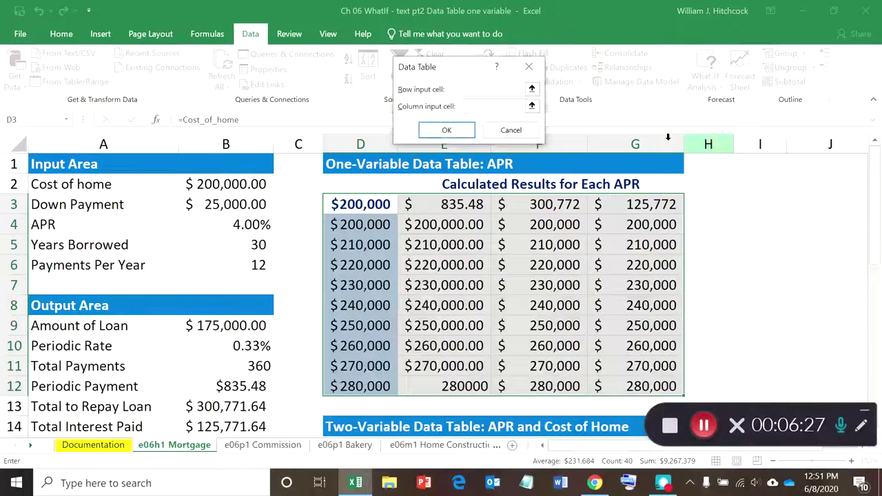
left_click(477, 108)
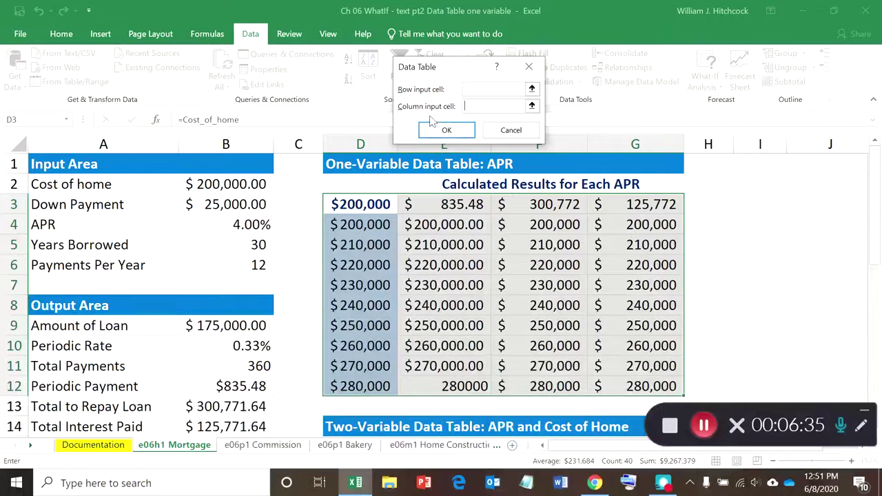
left_click(234, 181)
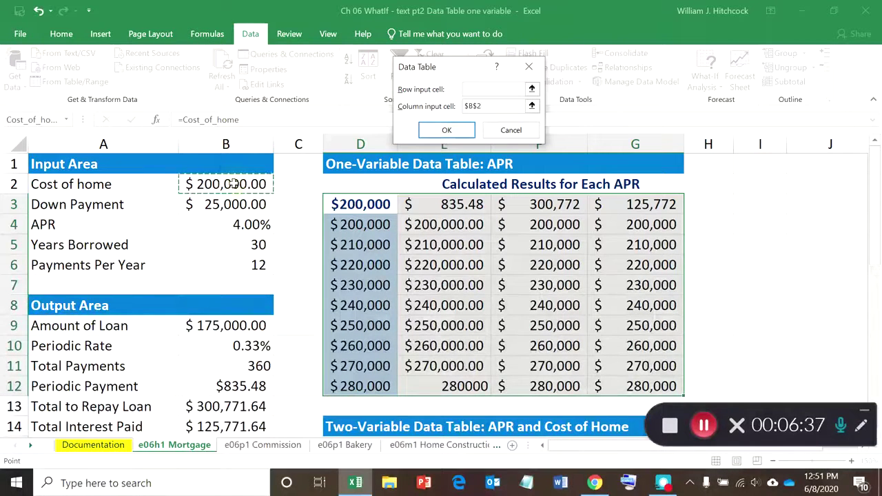
left_click(445, 130)
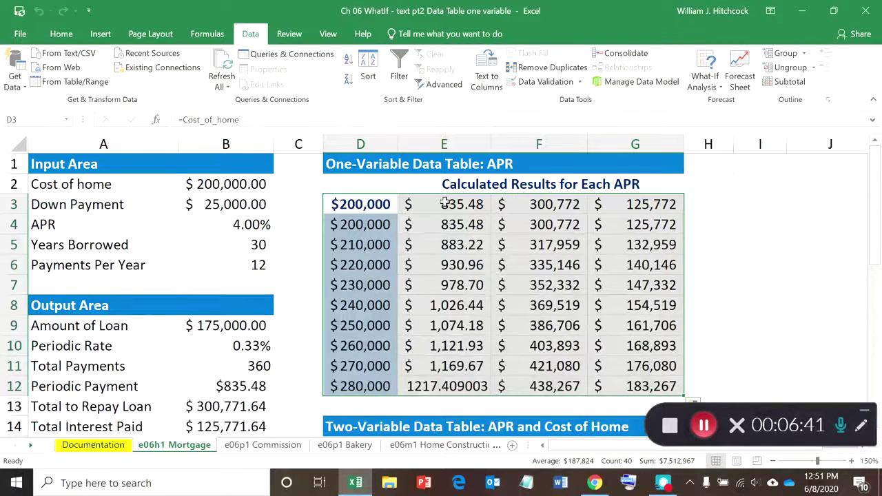
Review the payment, total repaid and interest results in E3:G12, ending on the $270,000 payment
left_click(445, 204)
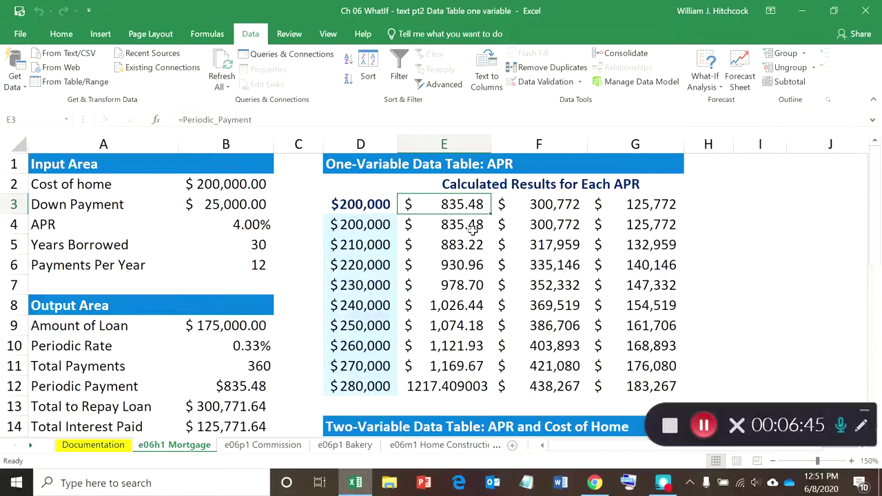
key("Down")
key("Right")
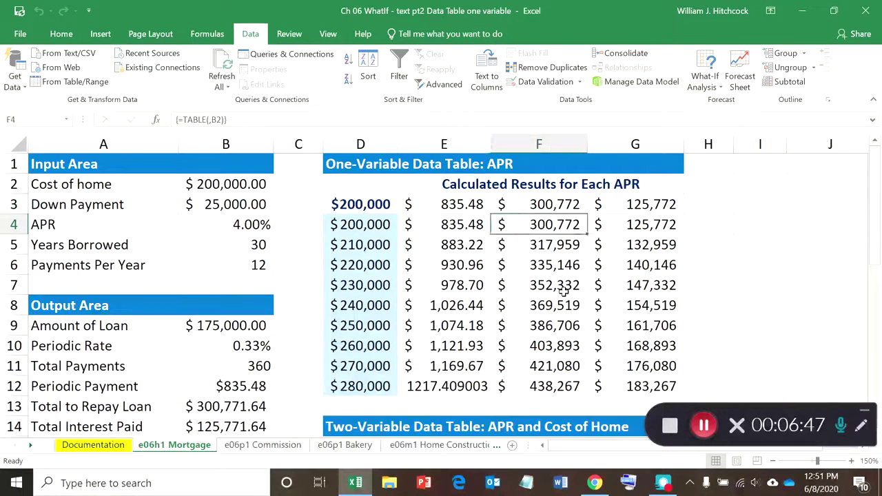
key("Right")
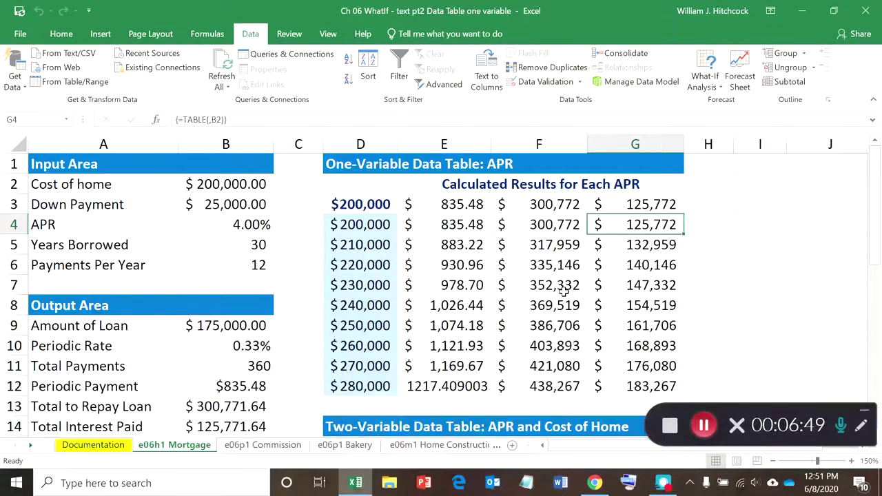
key("Down")
key("Left")
key("Left")
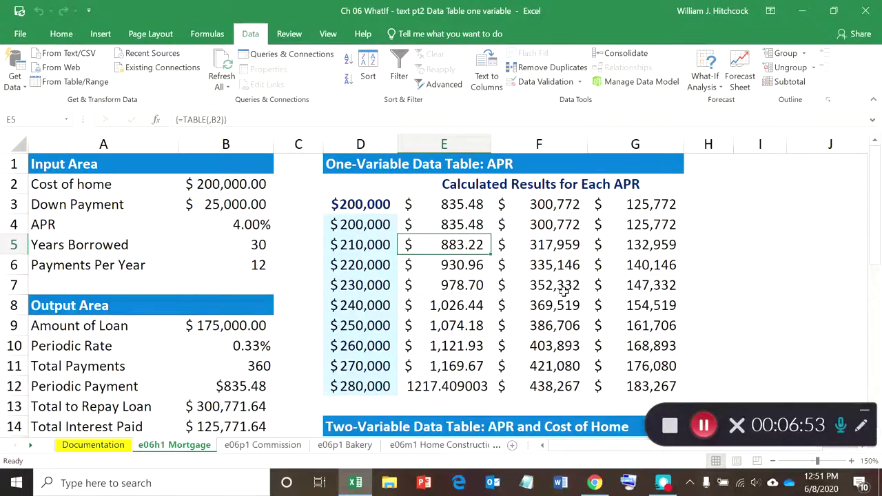
key("Down")
key("Down")
key("Down")
key("Down")
key("Down")
key("Down")
key("Down")
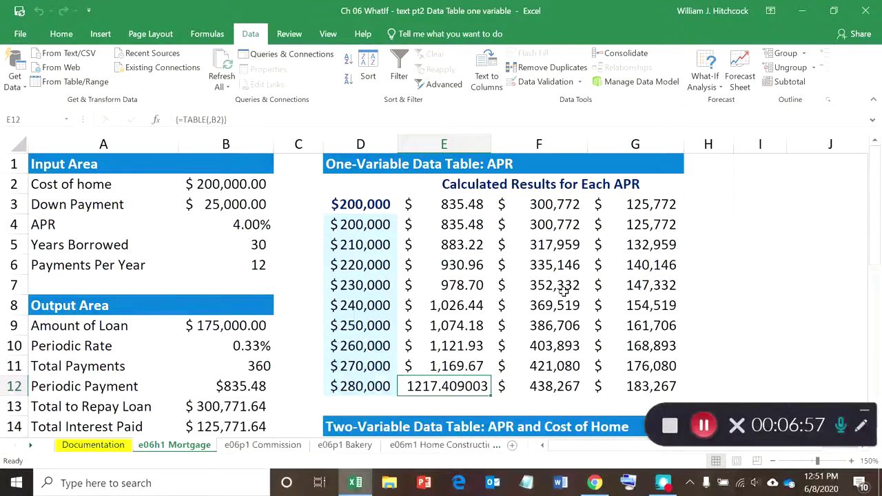
left_click(473, 365)
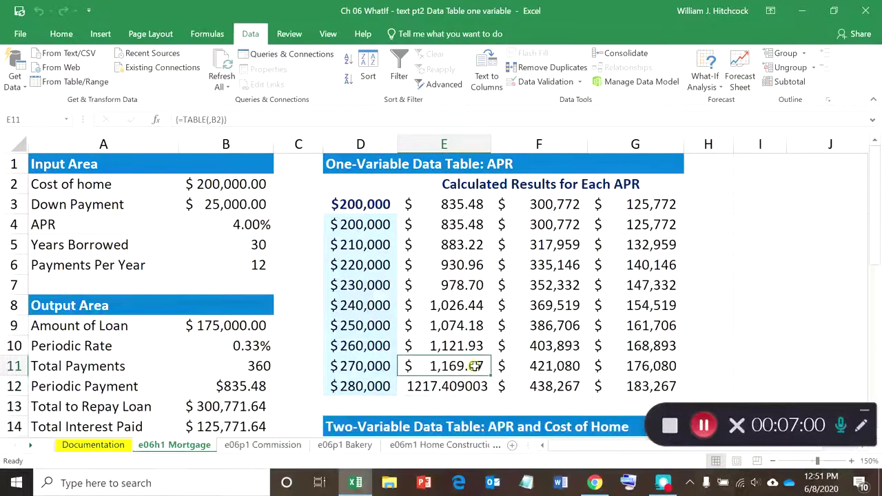
Paint the $270,000 payment's accounting format onto E12 so it reads $1,217.41
left_click(59, 36)
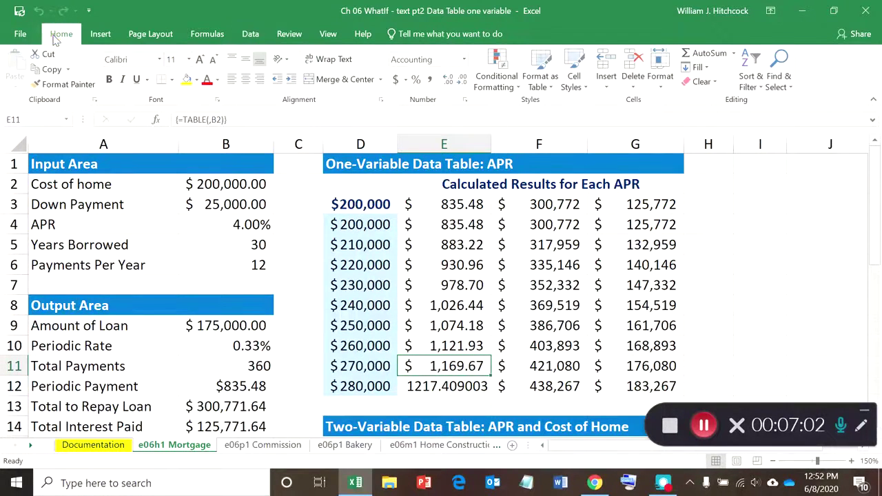
left_click(60, 85)
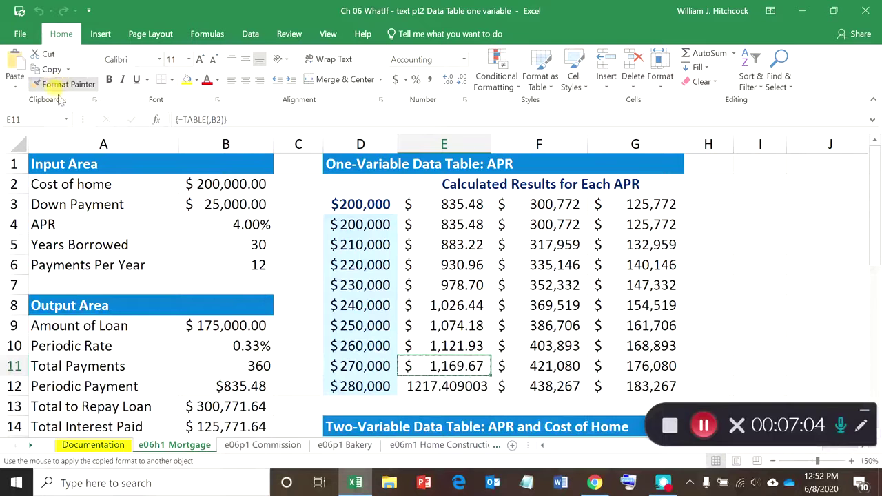
left_click(444, 384)
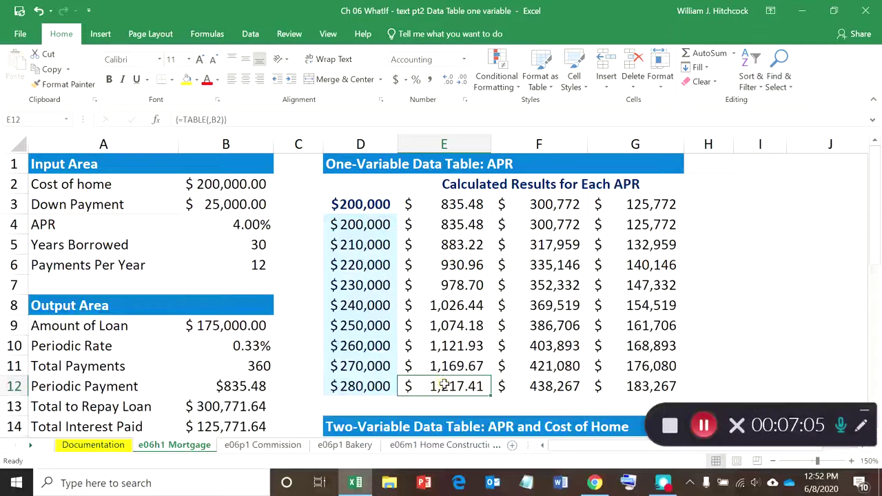
Change the cost of home in B2 to 250,000
left_click(230, 188)
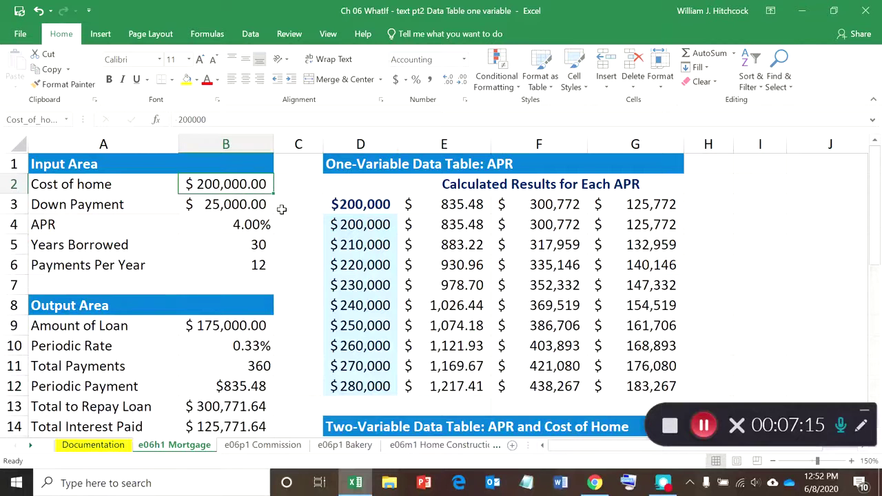
type("25")
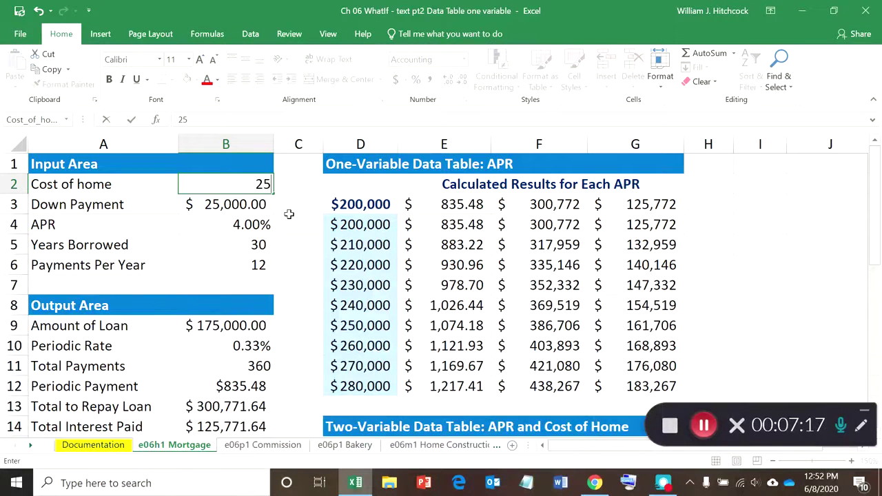
type("0,00000")
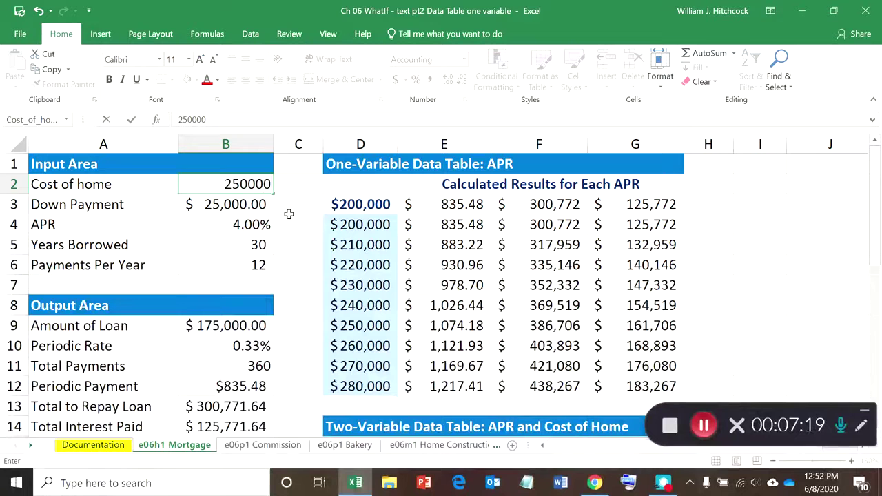
key("Return")
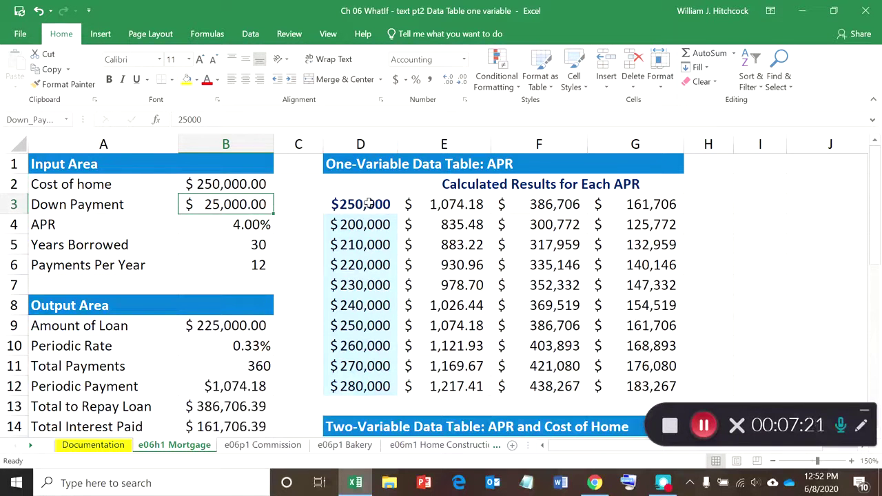
Check the $225,000 loan, $1,074.18 payment and matching $250,000 data table row
left_click(365, 204)
key("Right")
key("Right")
key("Right")
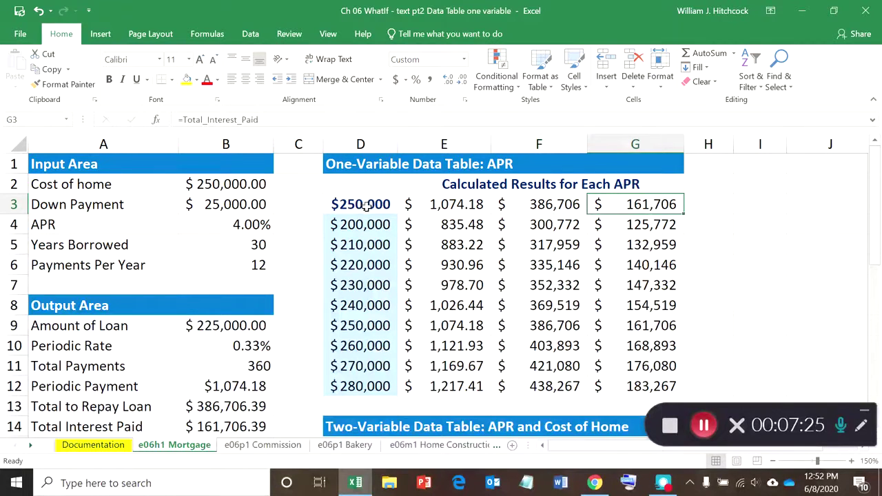
left_click(201, 388)
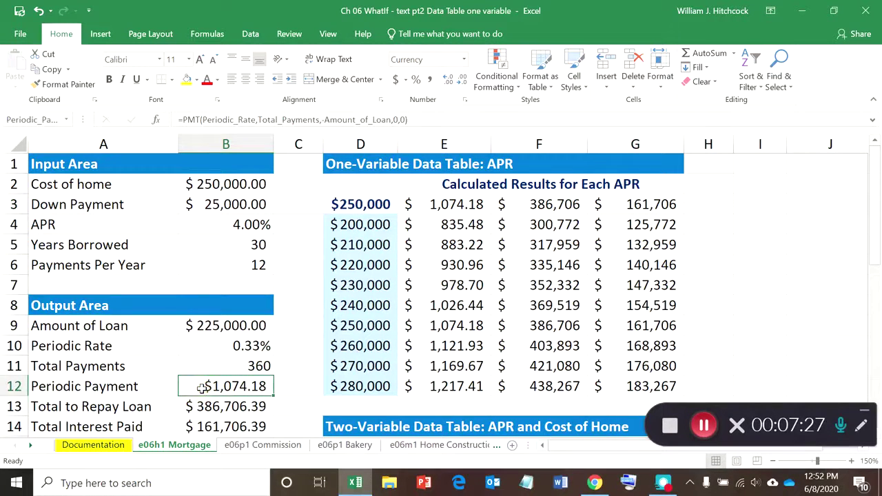
key("Down")
key("Down")
key("Up")
key("Up")
key("Up")
key("Up")
key("Up")
key("Right")
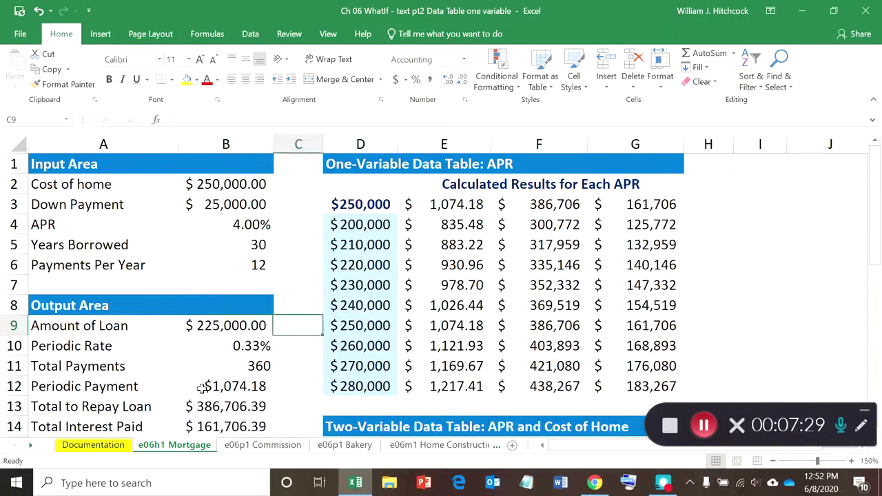
key("Right")
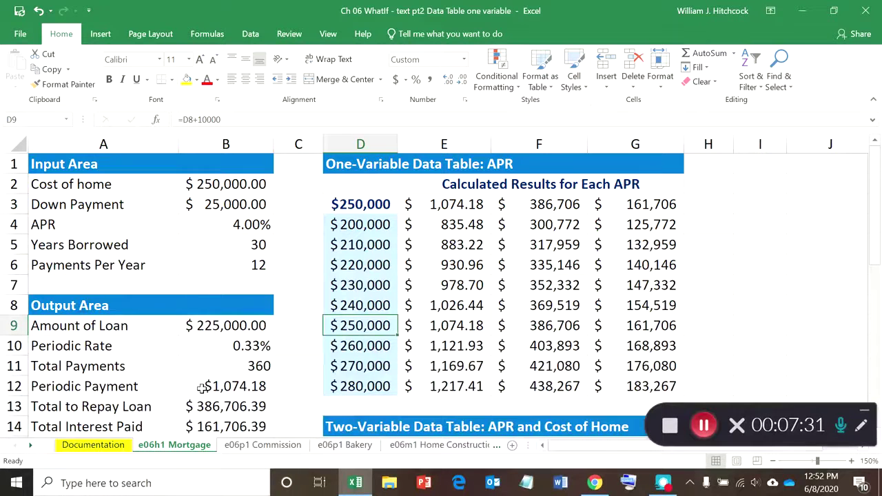
key("Right")
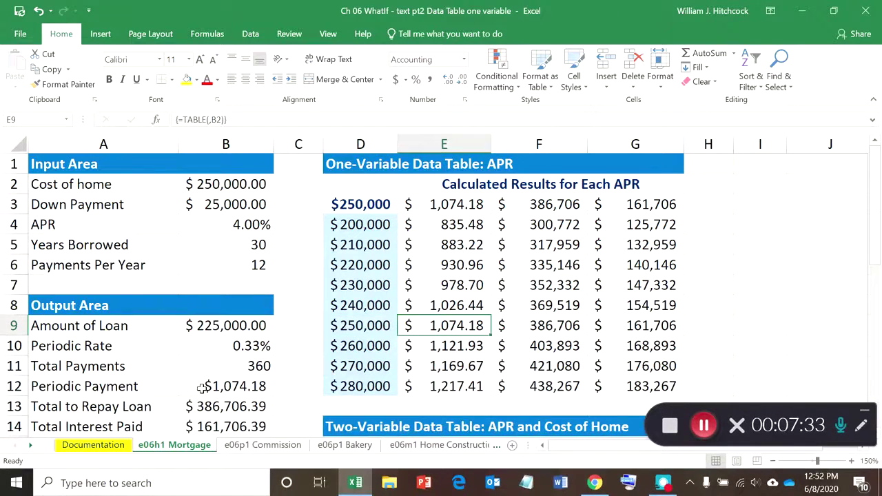
key("Right")
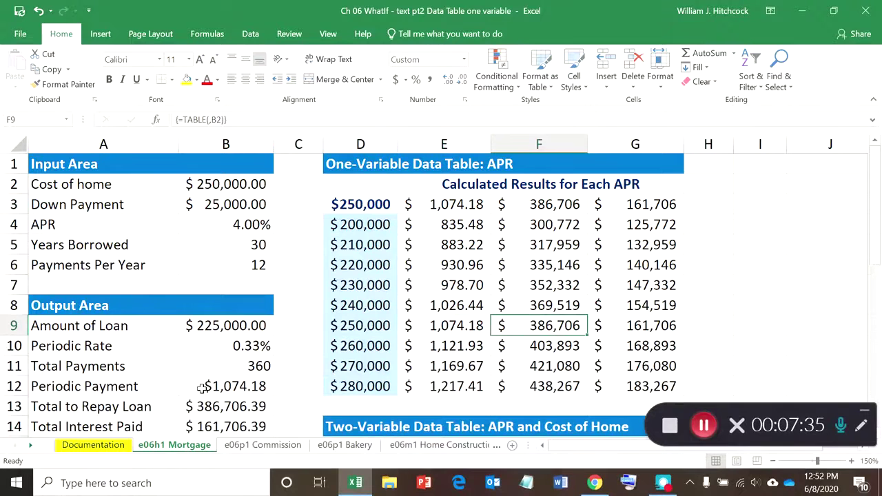
key("Right")
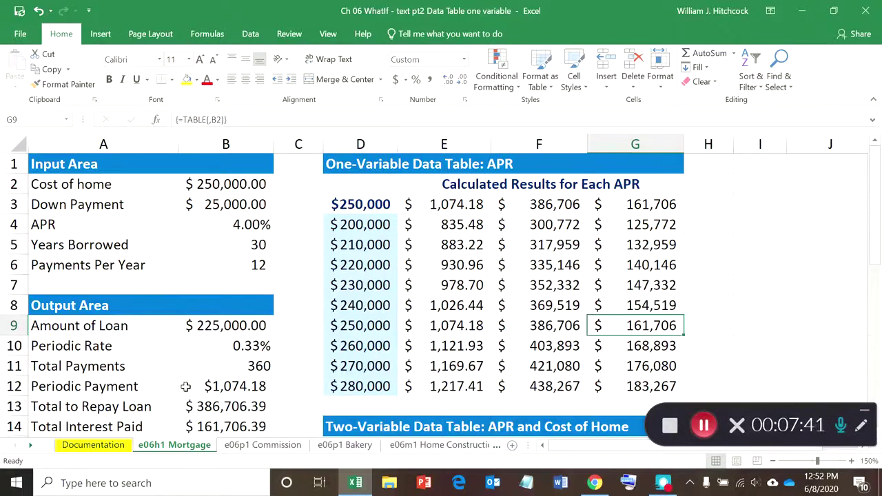
Enter a $10,000 down payment in B3, raising the loan to $240,000
left_click(215, 199)
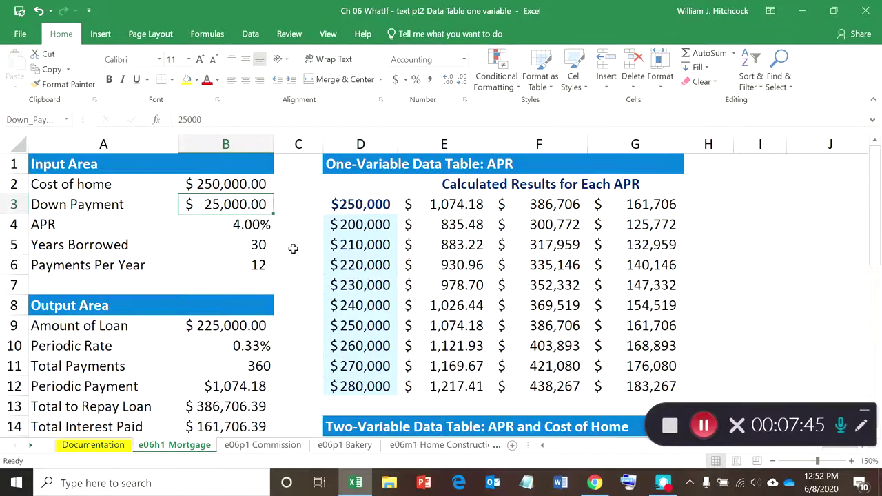
type("1")
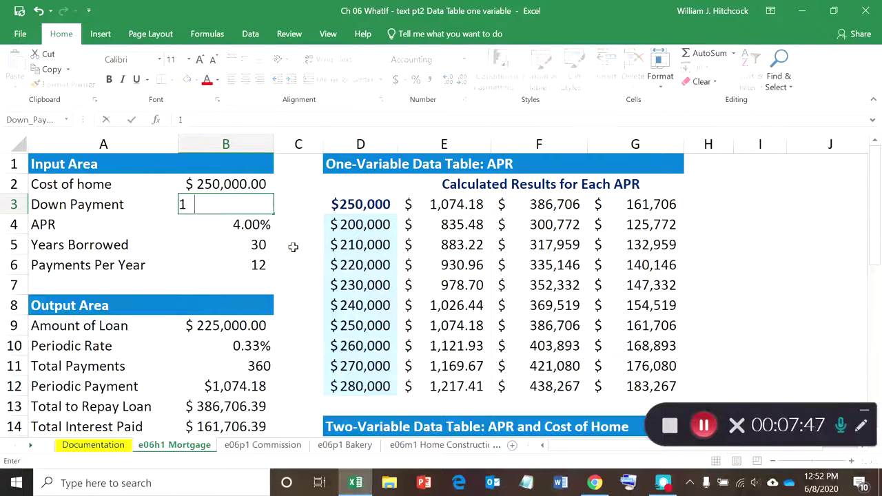
type("0000")
key("Return")
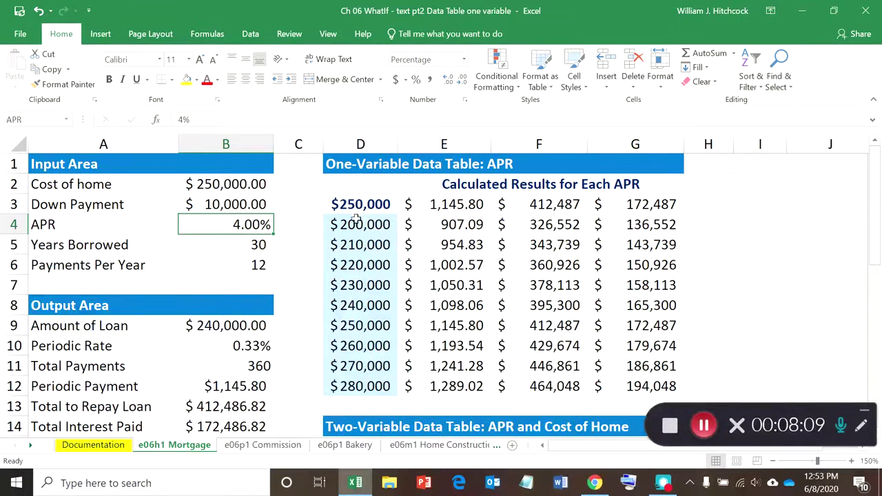
left_click(443, 222)
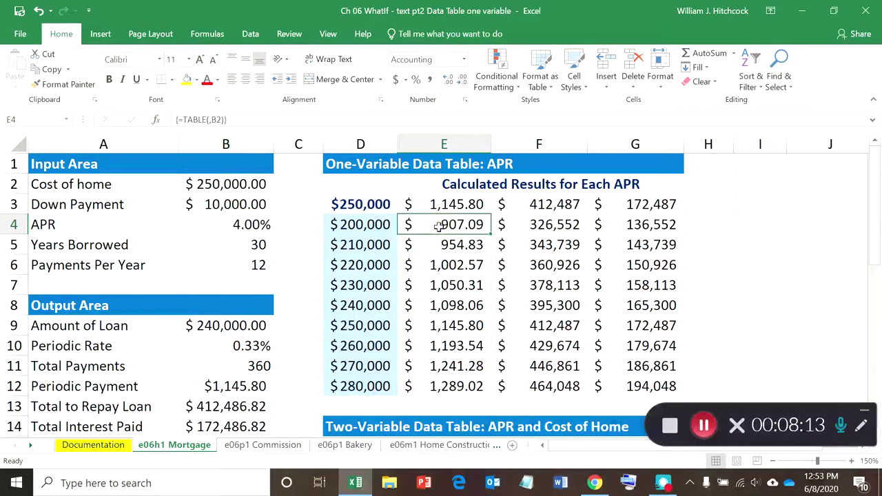
key("Down")
key("Down")
key("Down")
key("Down")
key("Down")
key("Down")
key("Down")
key("Down")
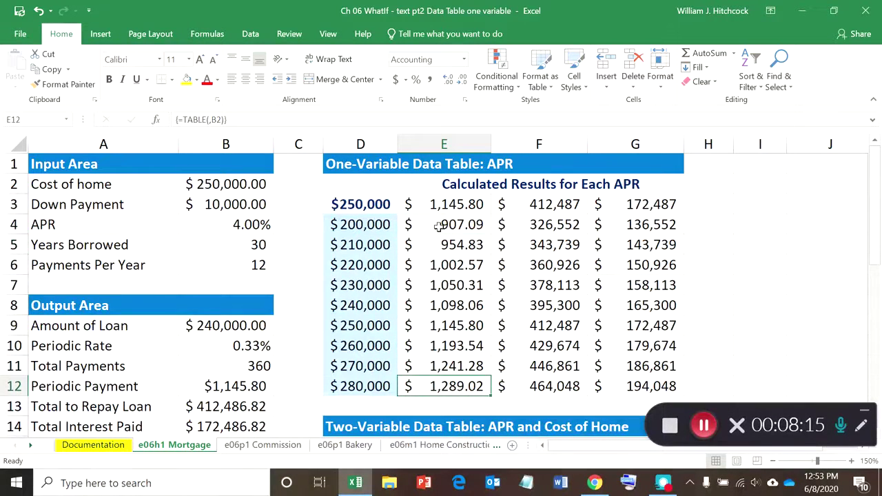
key("Up")
key("Up")
key("Up")
key("Up")
key("Up")
key("Up")
key("Up")
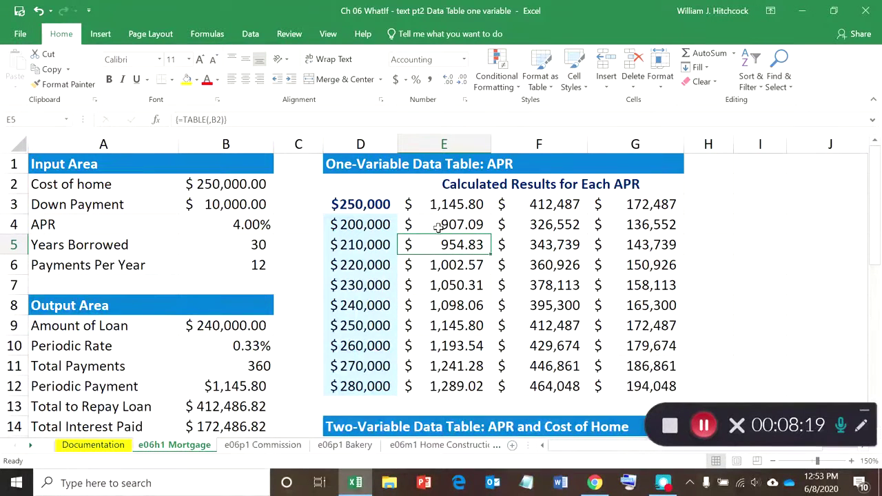
left_click(295, 387)
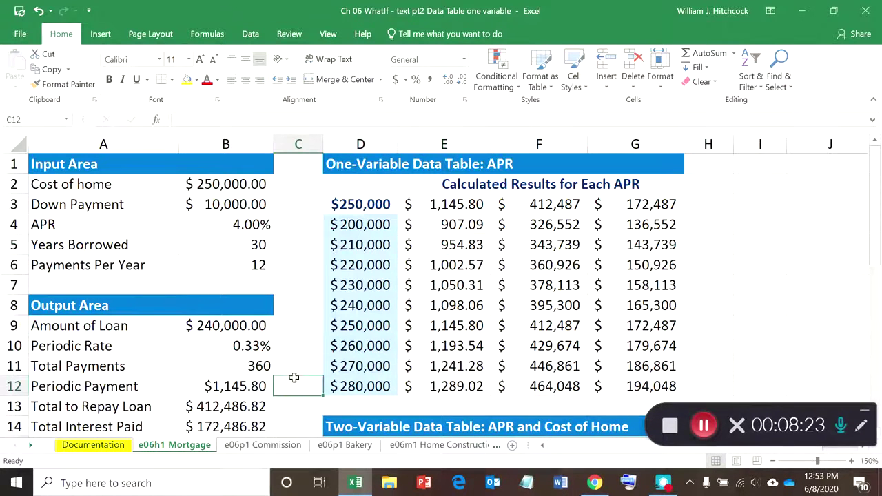
Add a Budget label in column C with the amount 1200 beneath it
left_click(293, 367)
type("Bud")
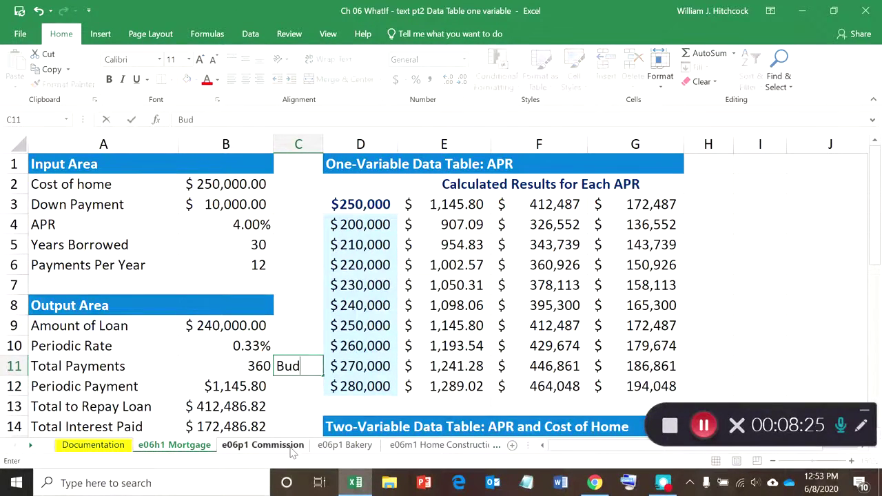
type("get")
key("Return")
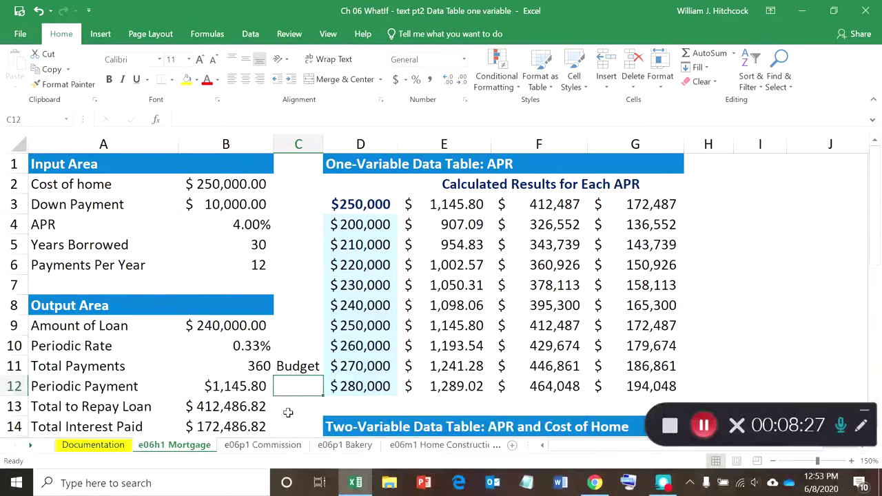
type("12000")
key("BackSpace")
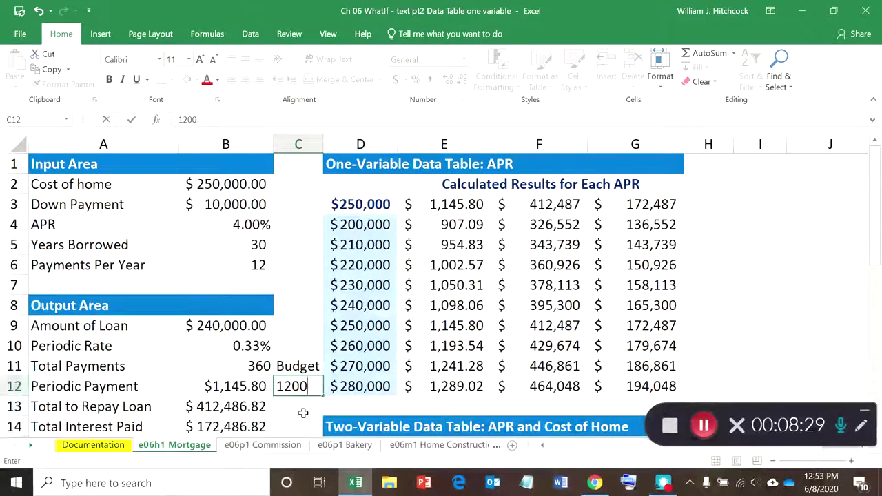
key("Return")
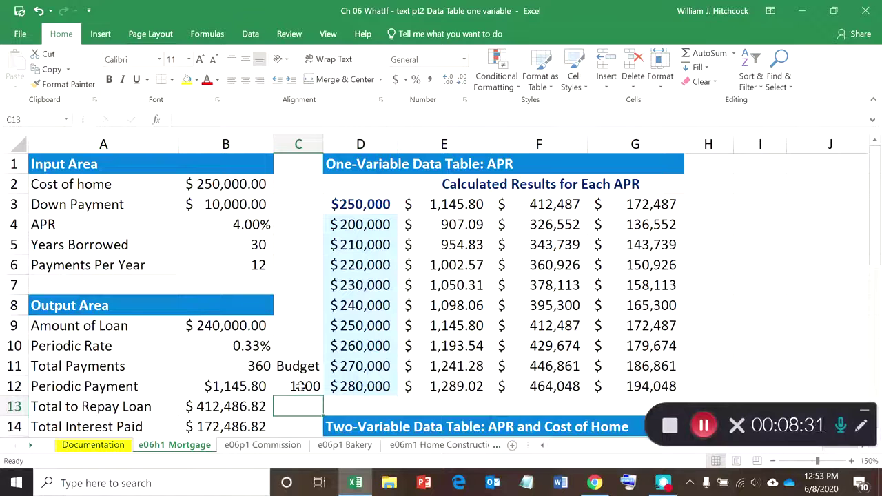
Format C12 as accounting currency and AutoFit column C to show $1,200.00
left_click(298, 383)
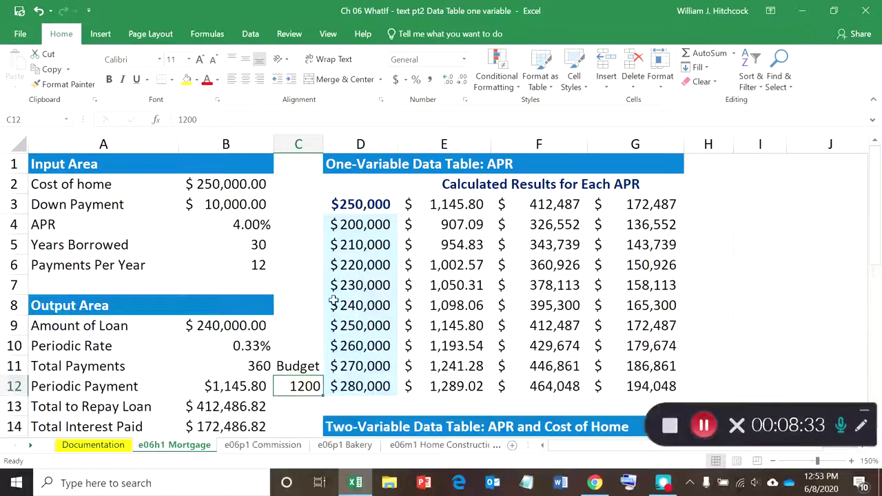
left_click(396, 81)
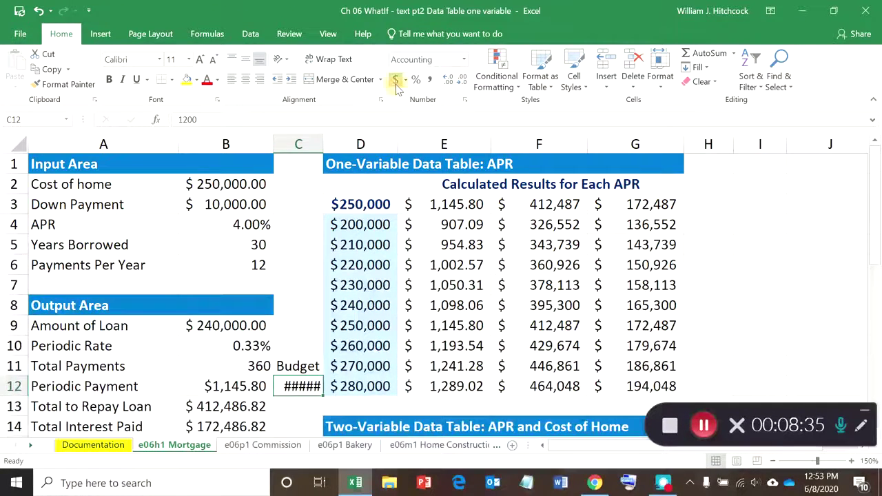
double_click(323, 137)
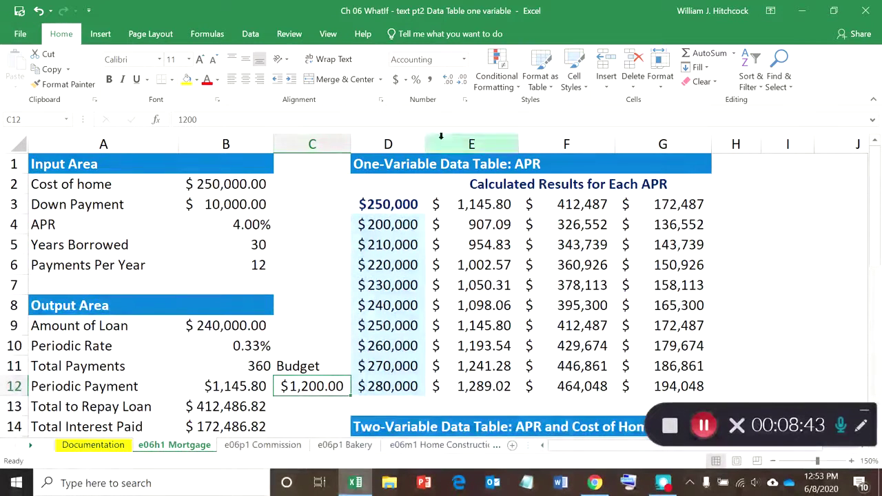
left_click(491, 88)
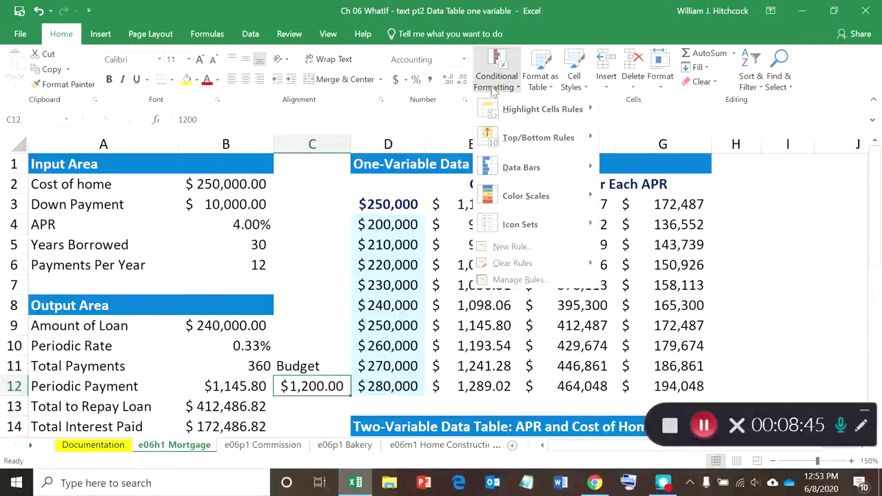
Start a rule formatting cells whose value is less than or equal to =$C$12
left_click(513, 247)
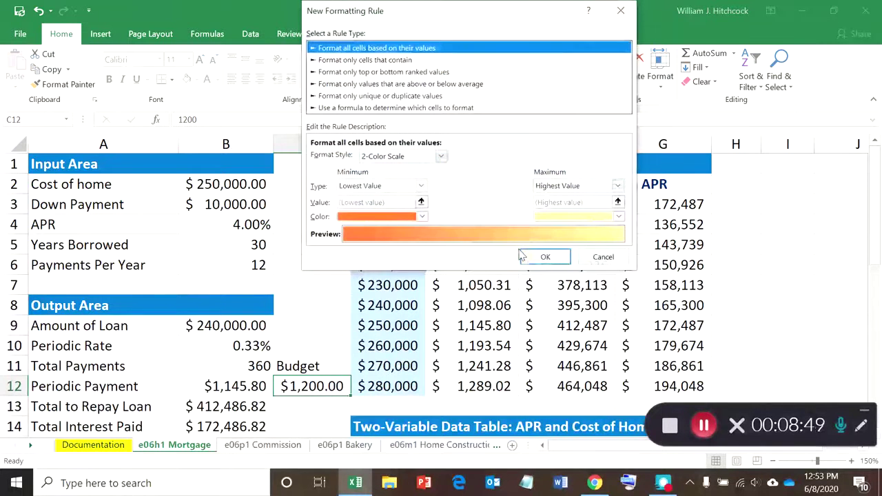
left_click(381, 60)
left_click(480, 159)
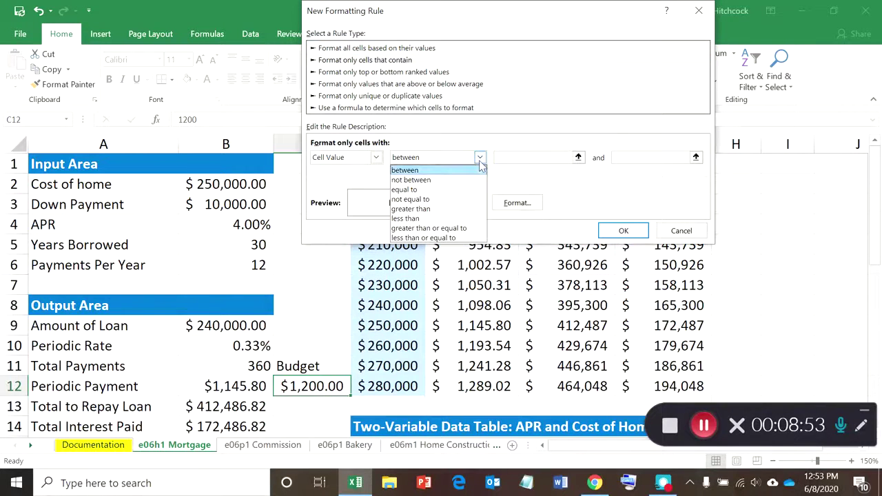
left_click(439, 238)
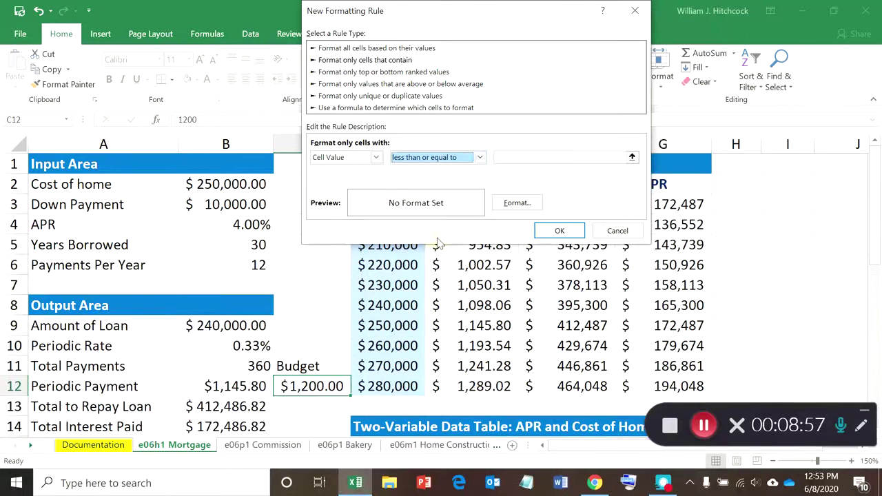
left_click(510, 157)
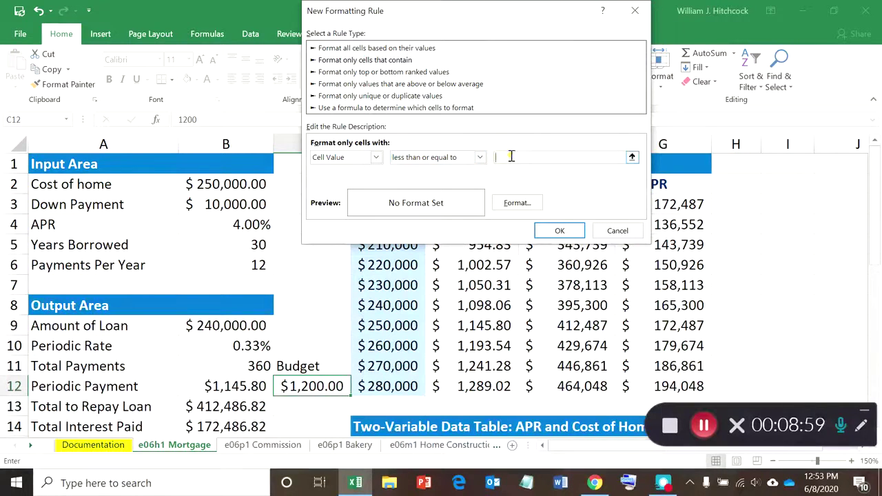
left_click(310, 388)
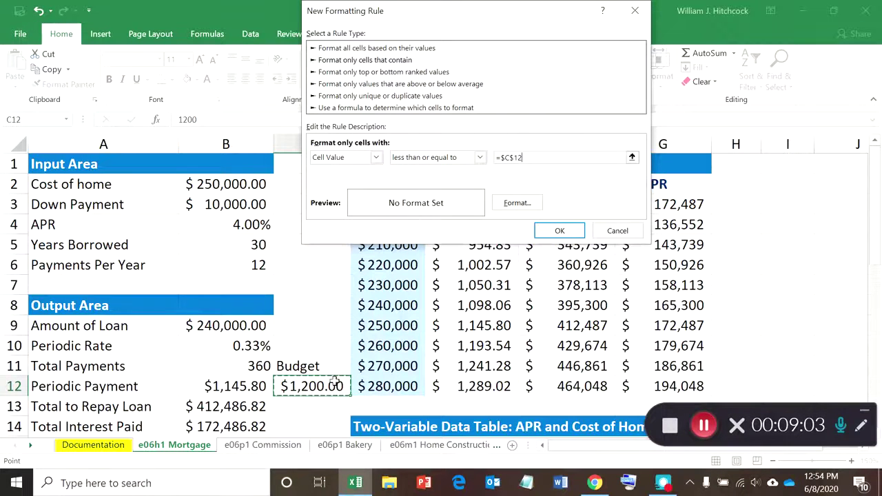
Give matching cells Bold Italic font and a light yellow fill, then create the rule
left_click(512, 205)
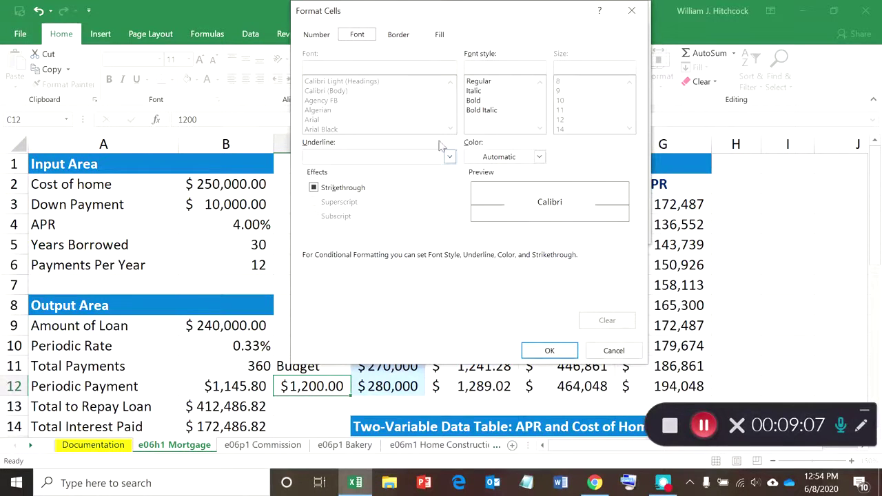
left_click(316, 35)
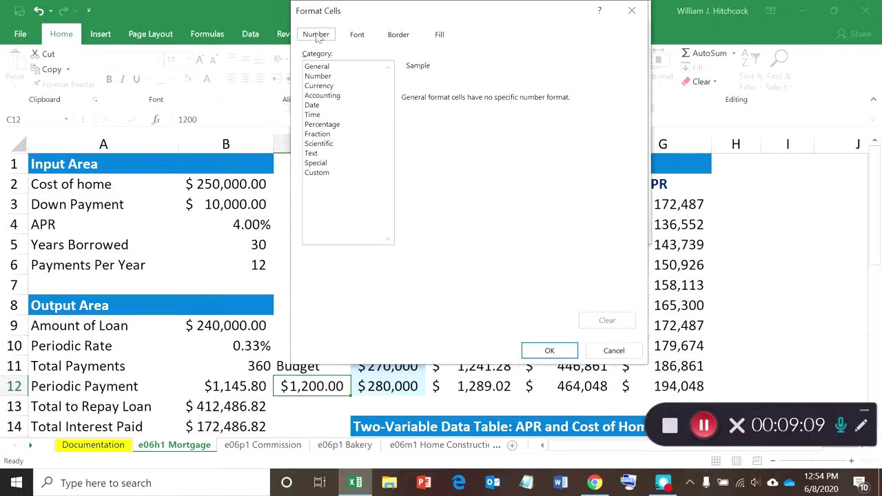
left_click(357, 35)
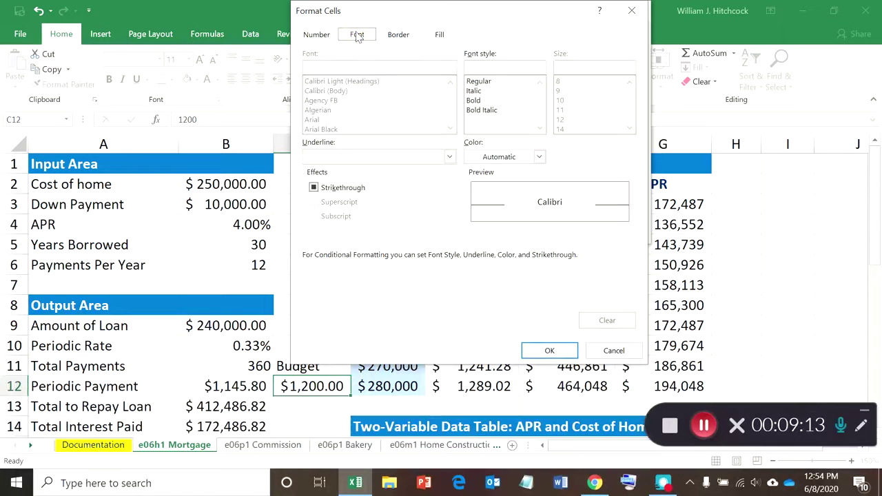
left_click(481, 110)
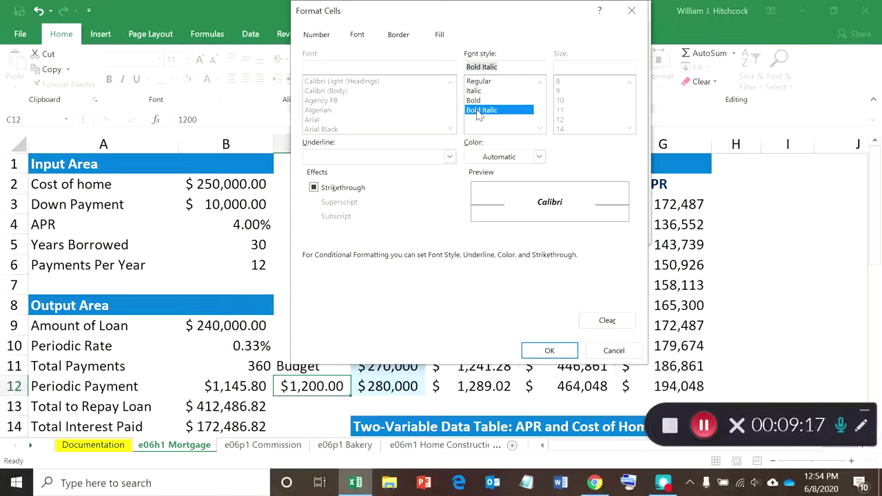
left_click(406, 37)
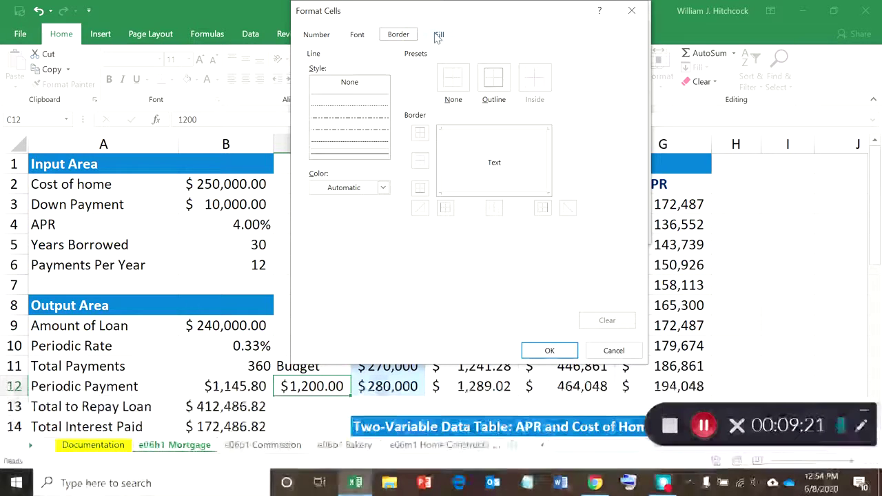
left_click(436, 36)
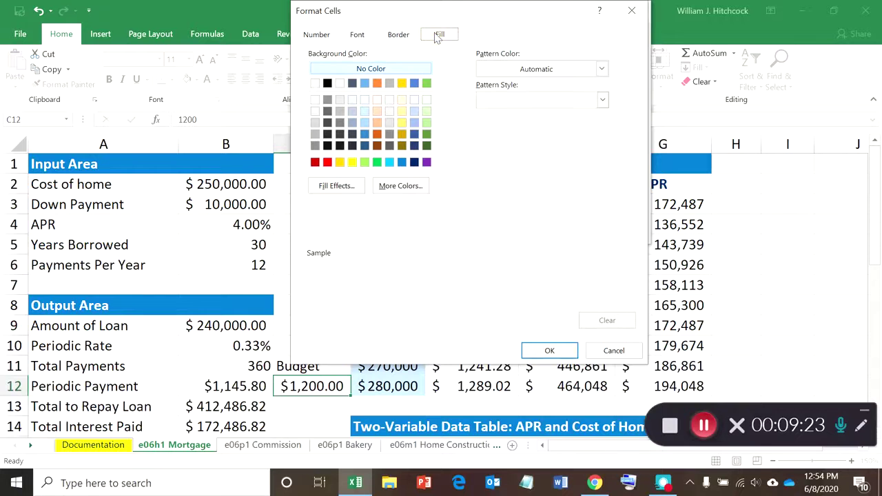
left_click(400, 102)
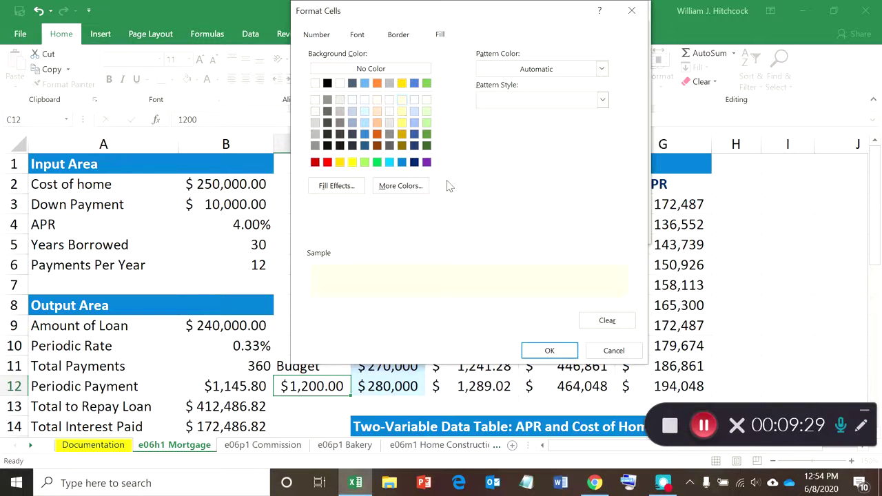
left_click(549, 350)
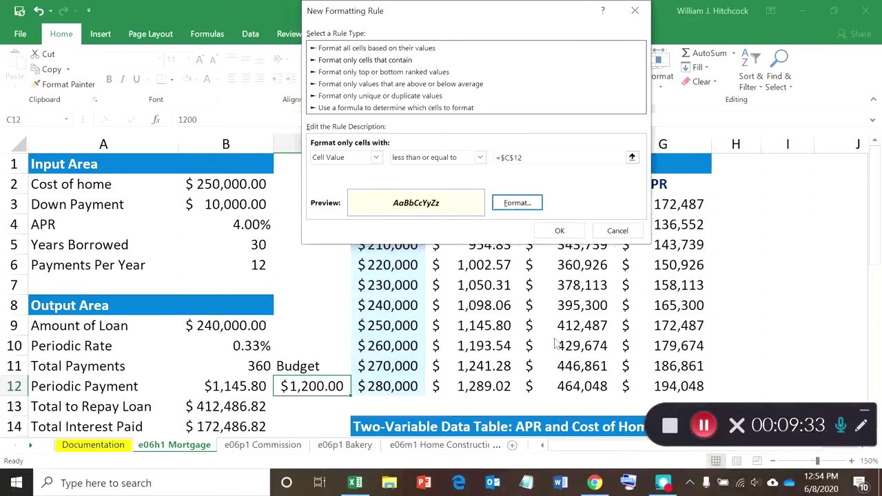
left_click(558, 230)
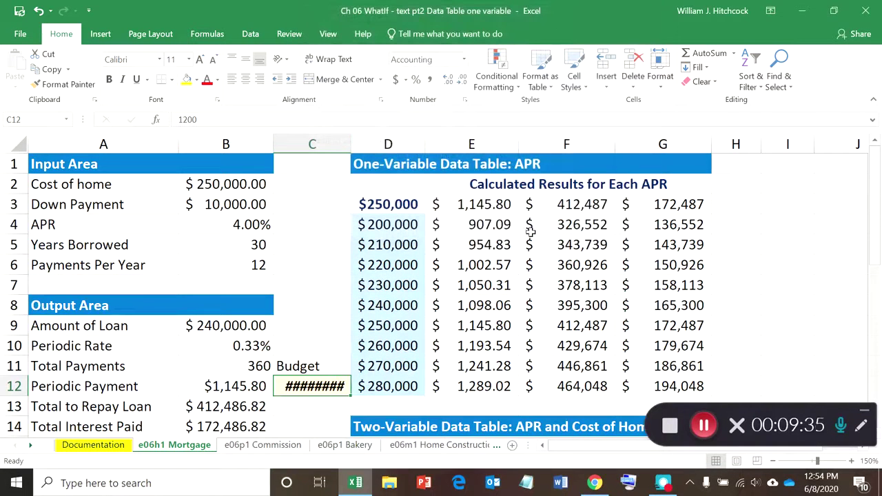
AutoFit column C and paint C12's highlighting onto payments E3:E12 and periodic payment B12
double_click(351, 141)
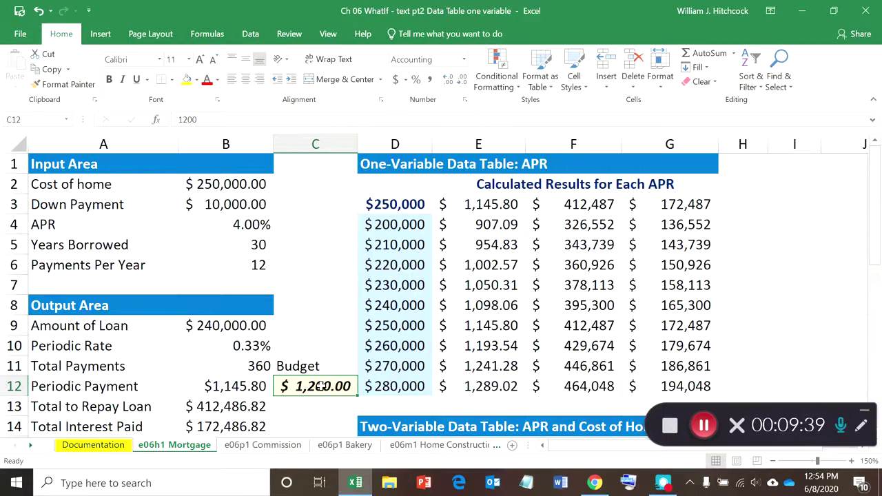
left_click(66, 84)
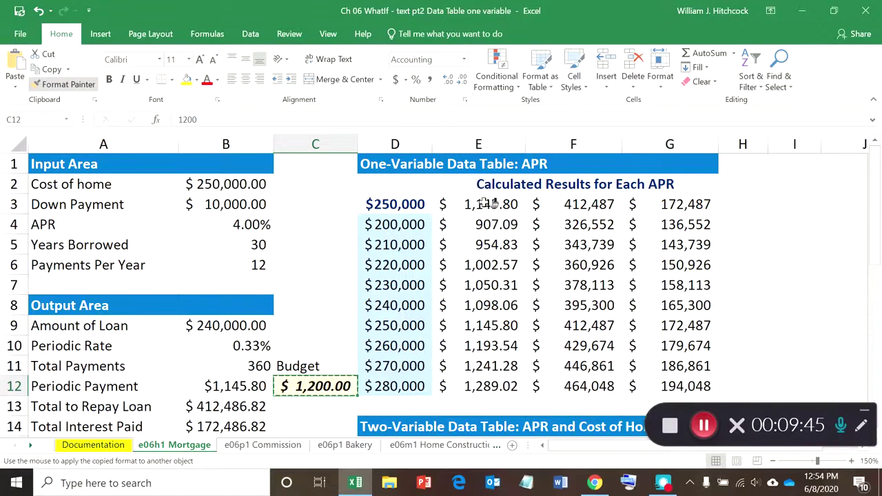
mouse_move(489, 204)
left_mouse_down()
mouse_move(496, 349)
mouse_move(485, 386)
left_mouse_up()
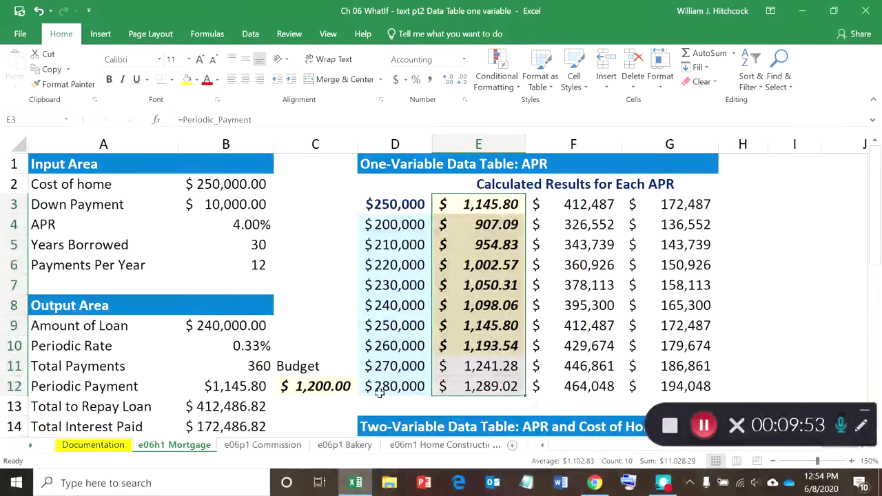
left_click(295, 379)
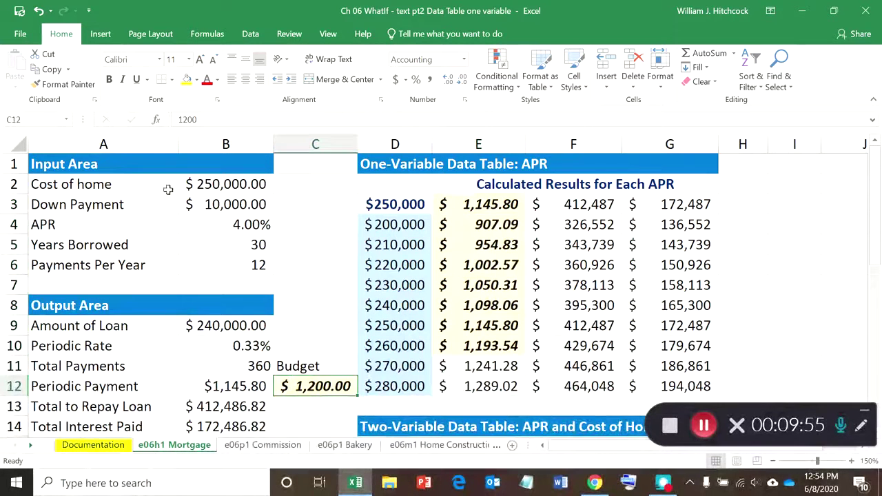
left_click(72, 86)
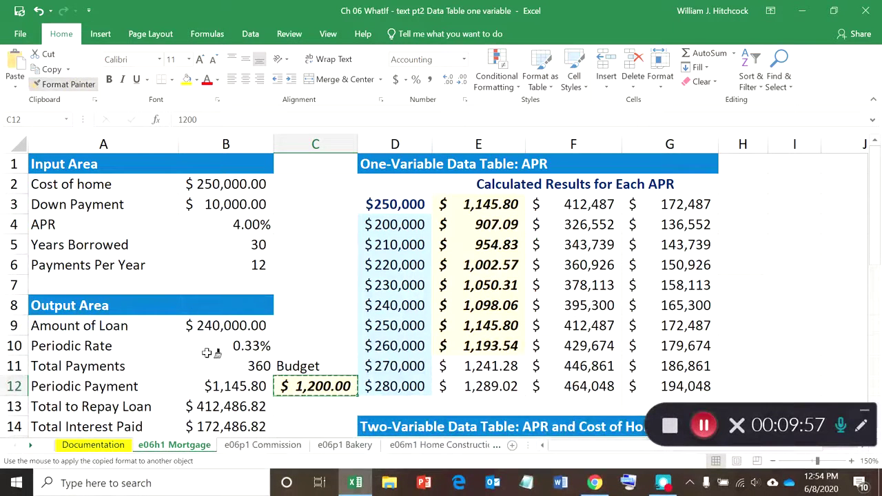
left_click(220, 386)
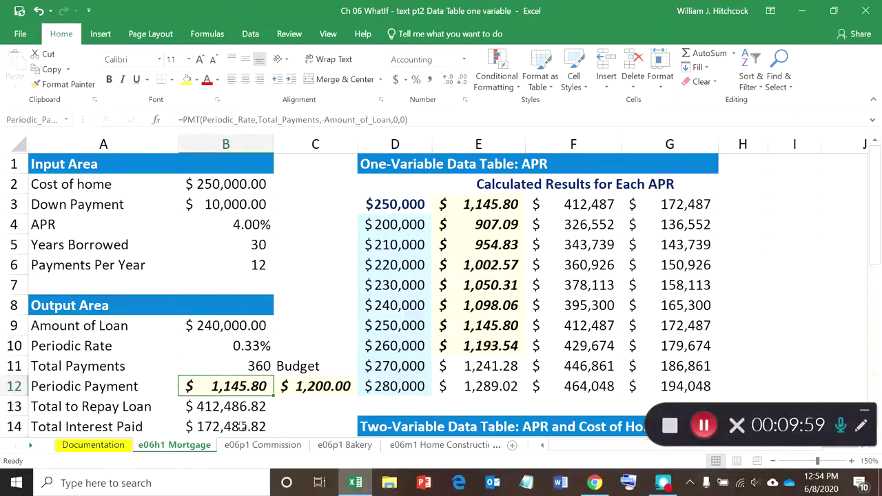
Change the Budget in C12 to 1000 and save the workbook
left_click(307, 388)
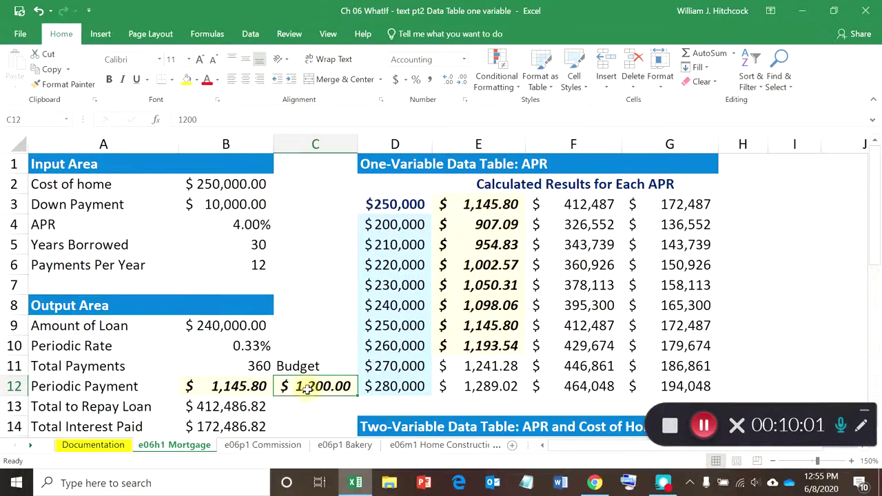
type("1000")
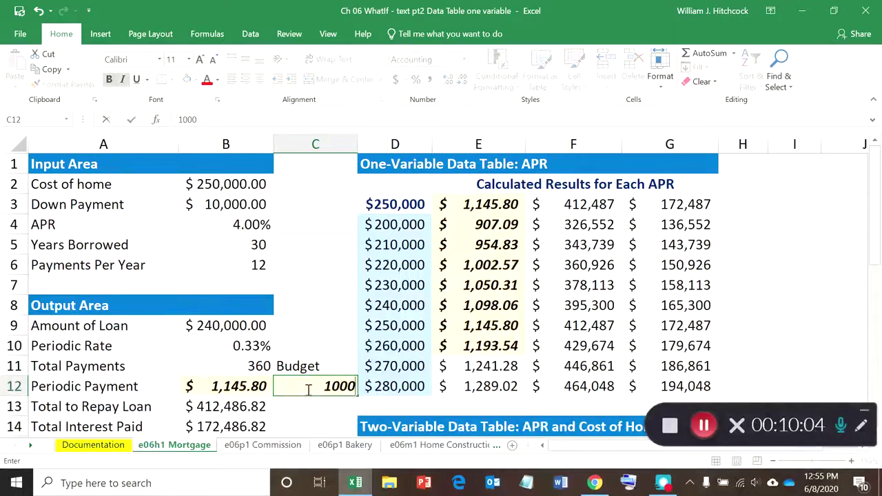
key("Return")
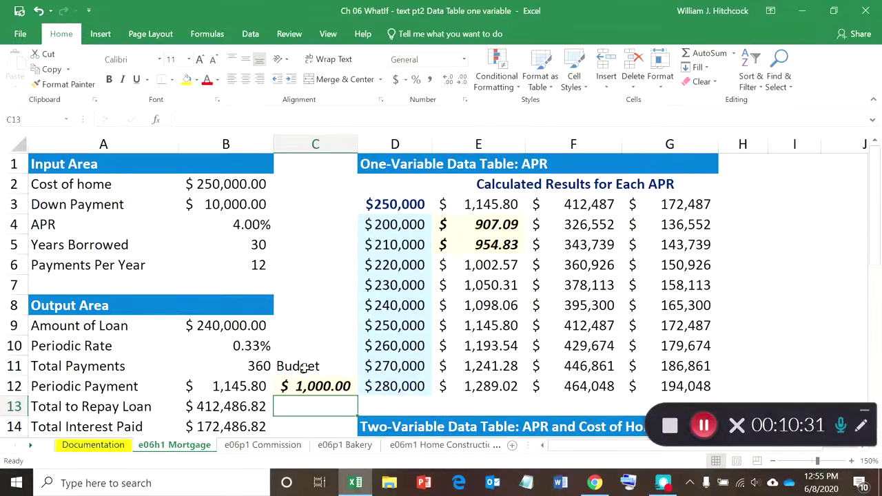
left_click(18, 12)
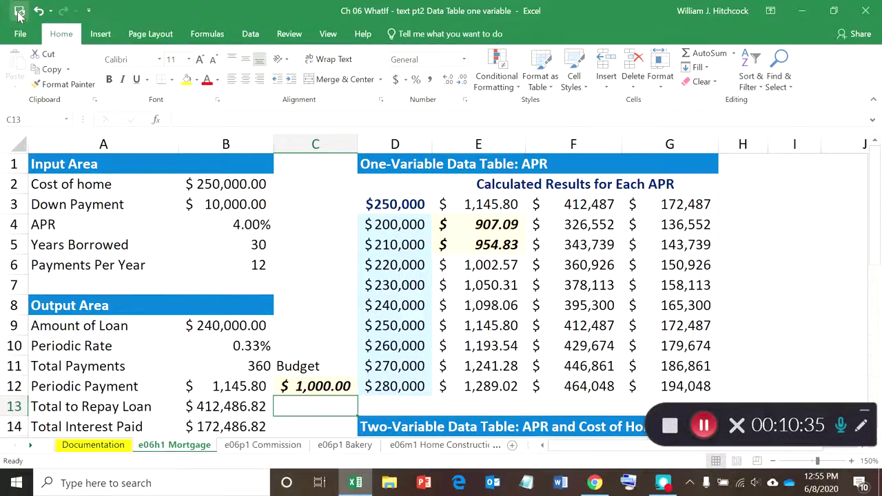